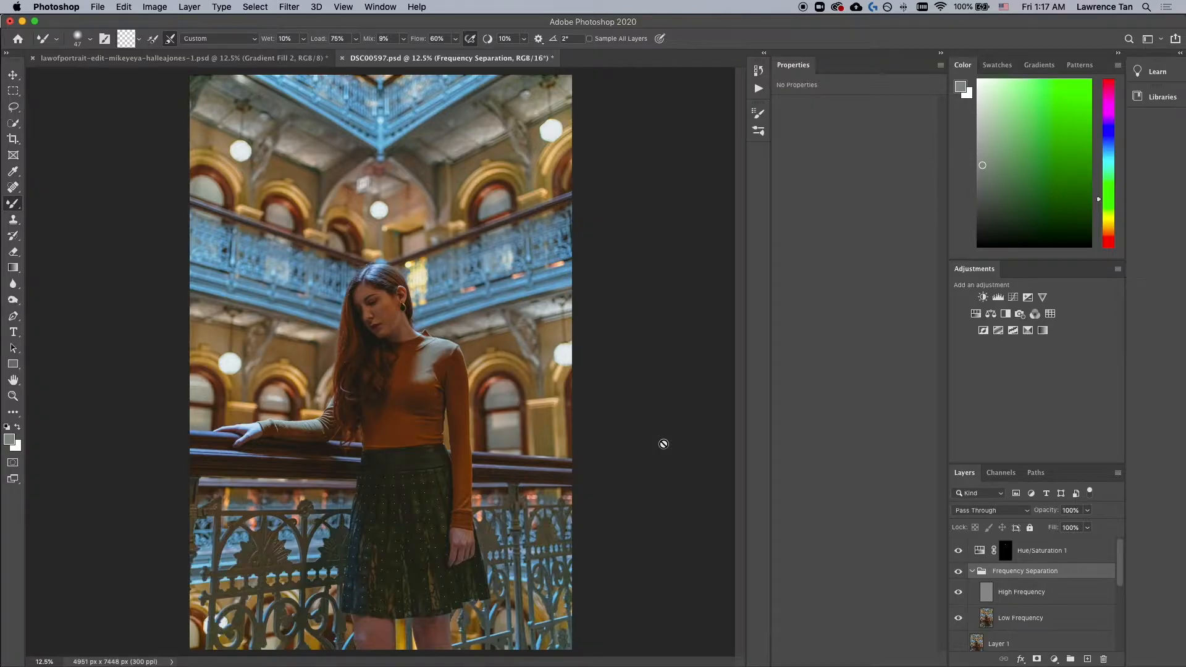
# Step: Compare the finished edit's layer stack in Photoshop with the unedited photo in Lightroom
pyautogui.press('ctrl+super+Escape')
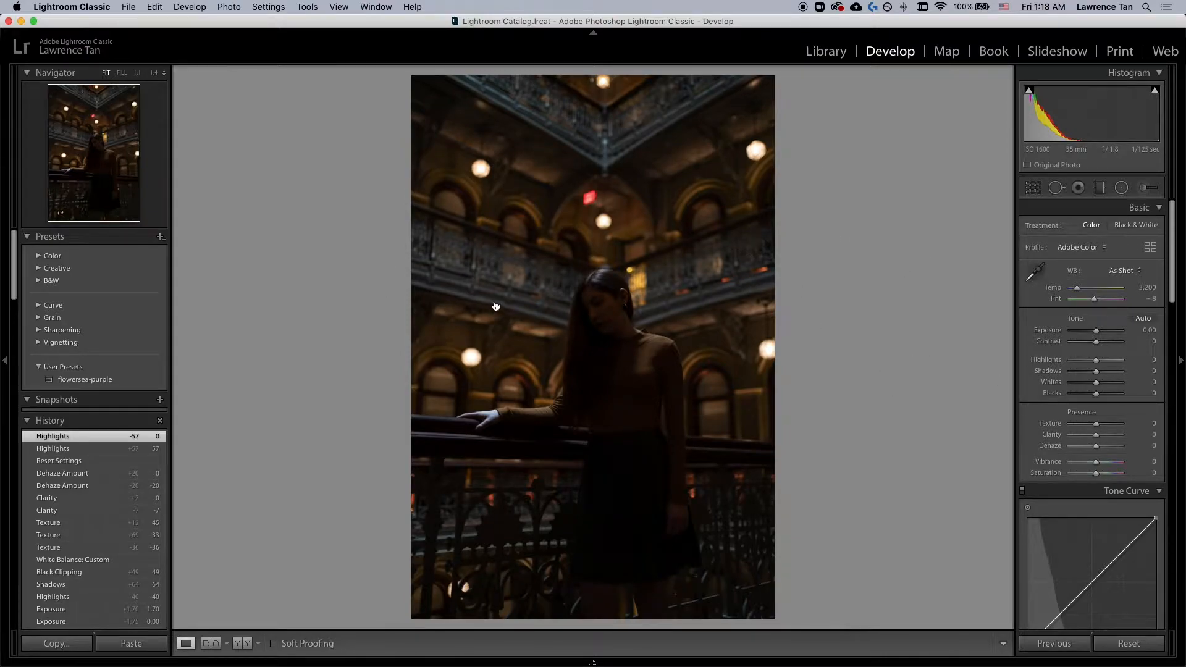
pyautogui.press('super+Tab')
pyautogui.scroll(-5, 1062, 592)
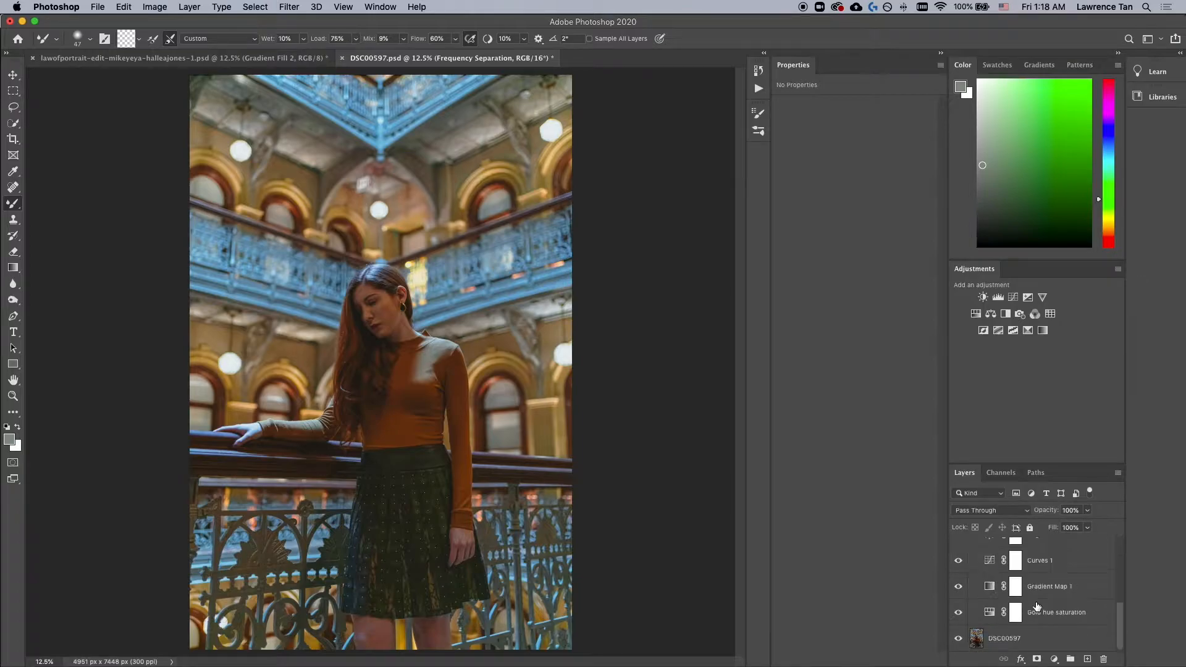
pyautogui.scroll(5, 1038, 607)
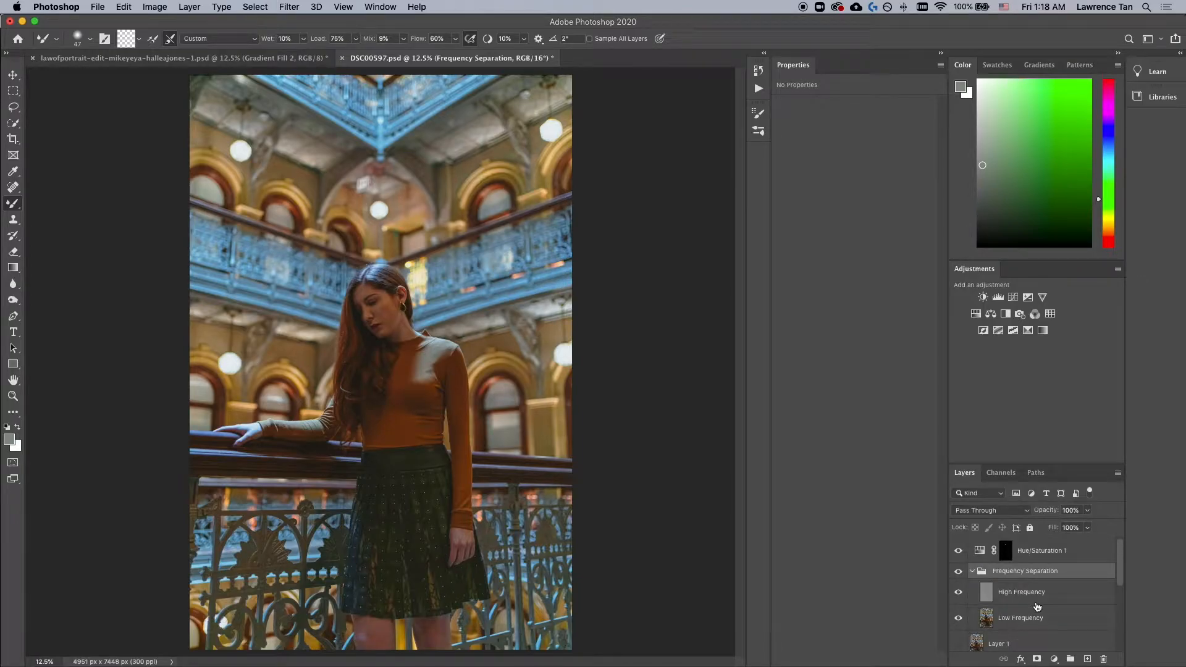
pyautogui.press('super+Tab')
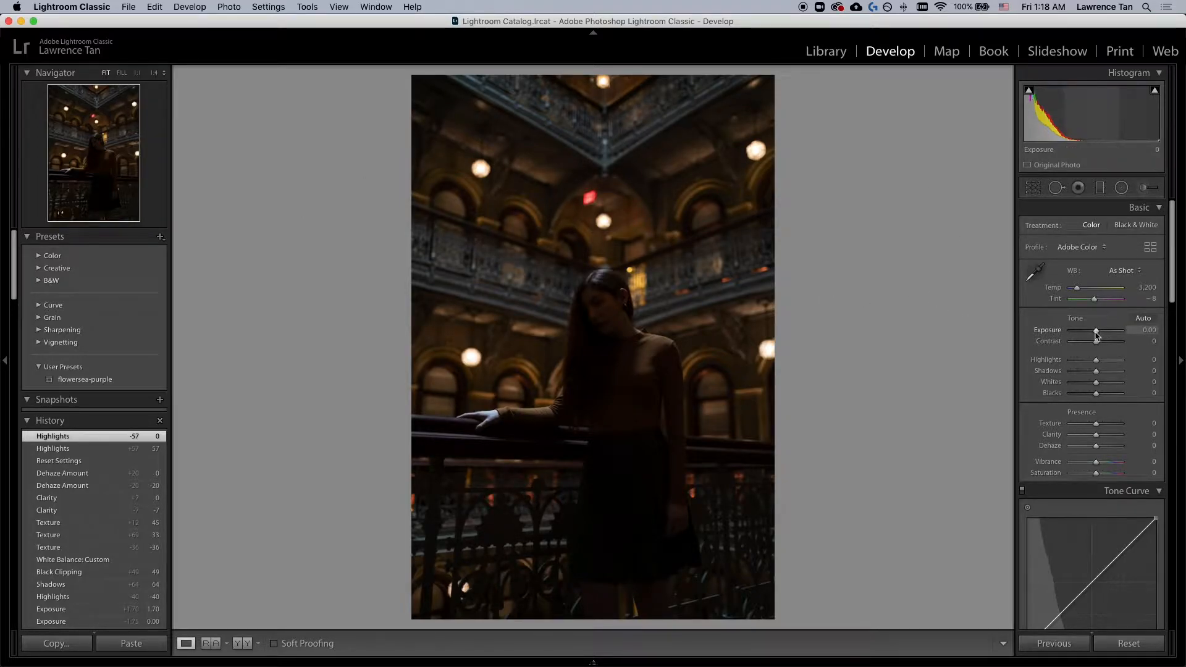
# Step: Raise the photo's Exposure to +1.70
pyautogui.moveTo(1096, 336); pyautogui.dragTo(1104, 335)
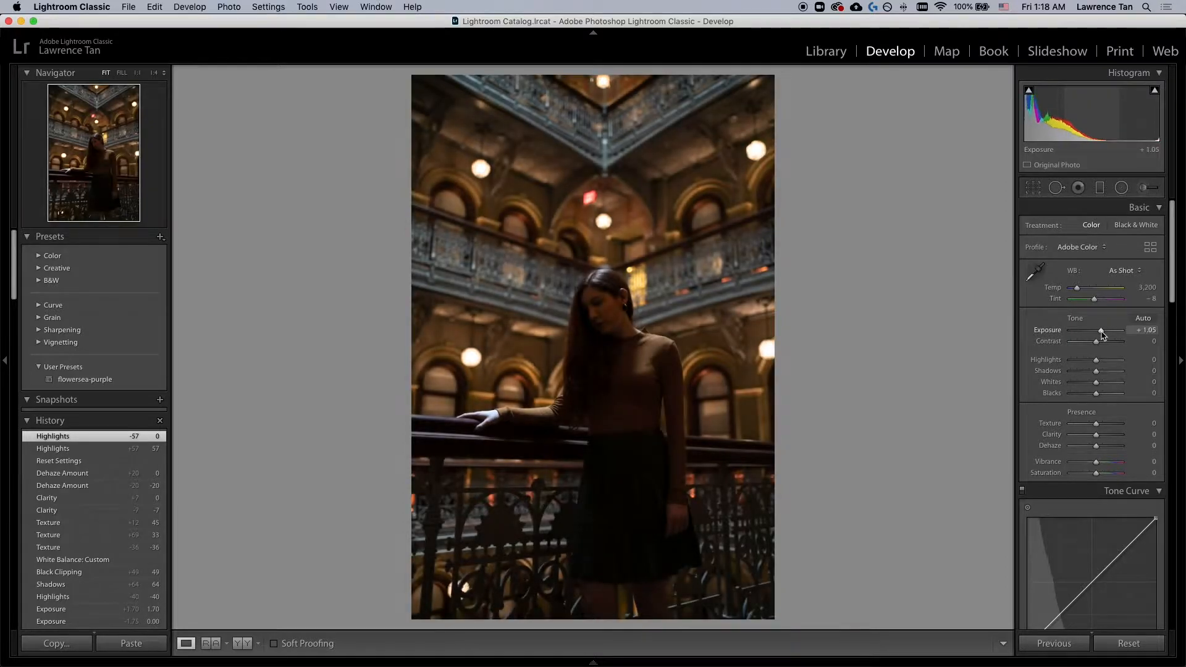
pyautogui.moveTo(1104, 335); pyautogui.dragTo(1106, 335)
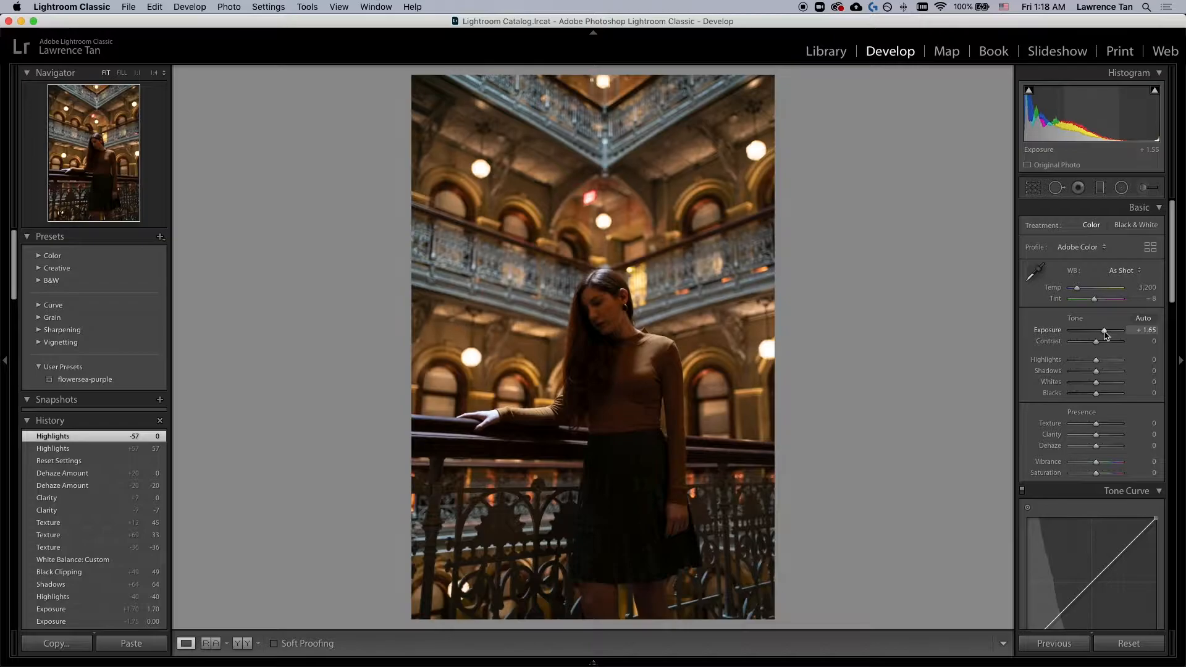
pyautogui.moveTo(1106, 336); pyautogui.dragTo(1106, 334)
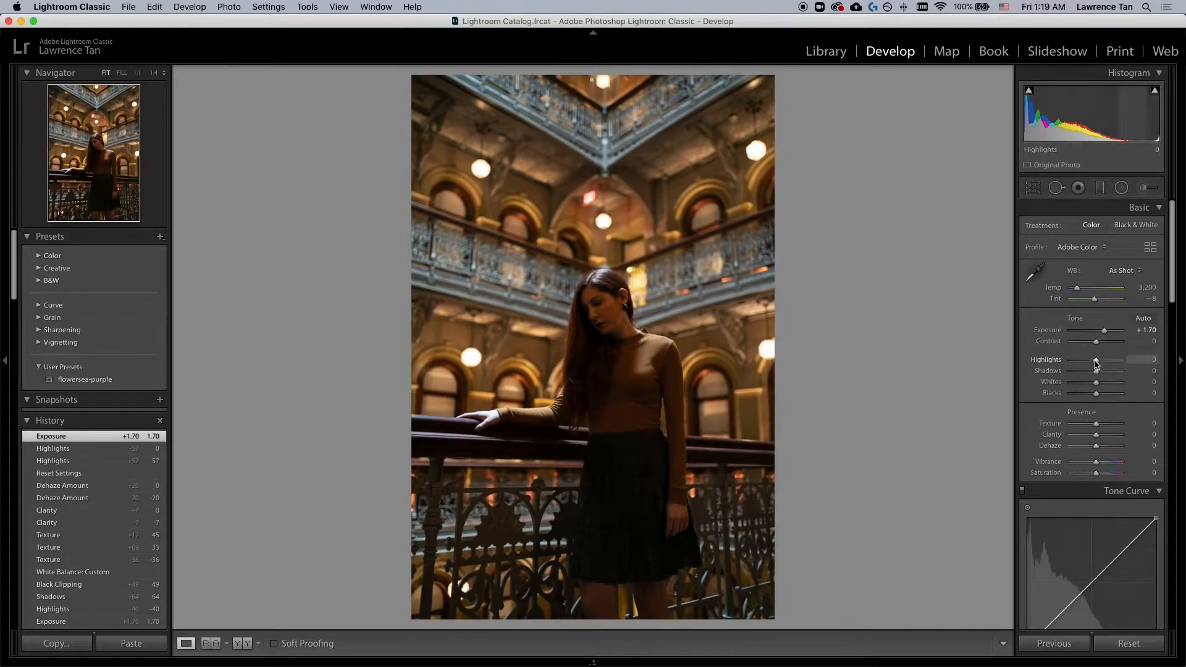
# Step: Set Highlights to -40 and Shadows to +64
pyautogui.moveTo(1096, 360); pyautogui.dragTo(1087, 368)
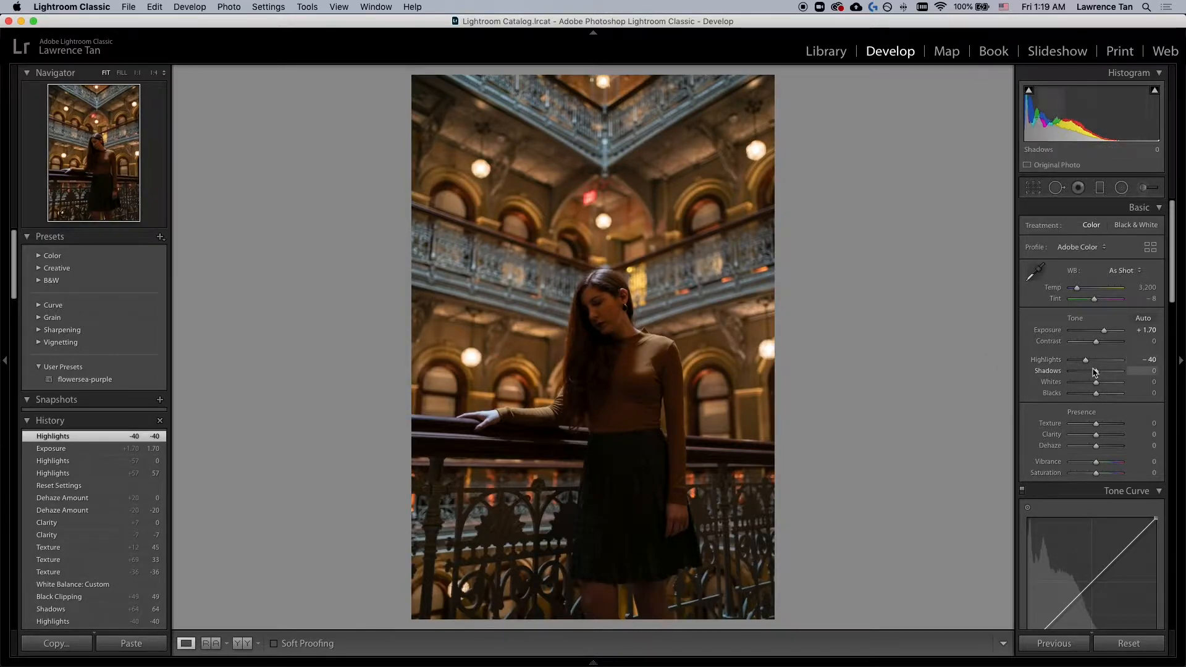
pyautogui.moveTo(1097, 373); pyautogui.dragTo(1114, 375)
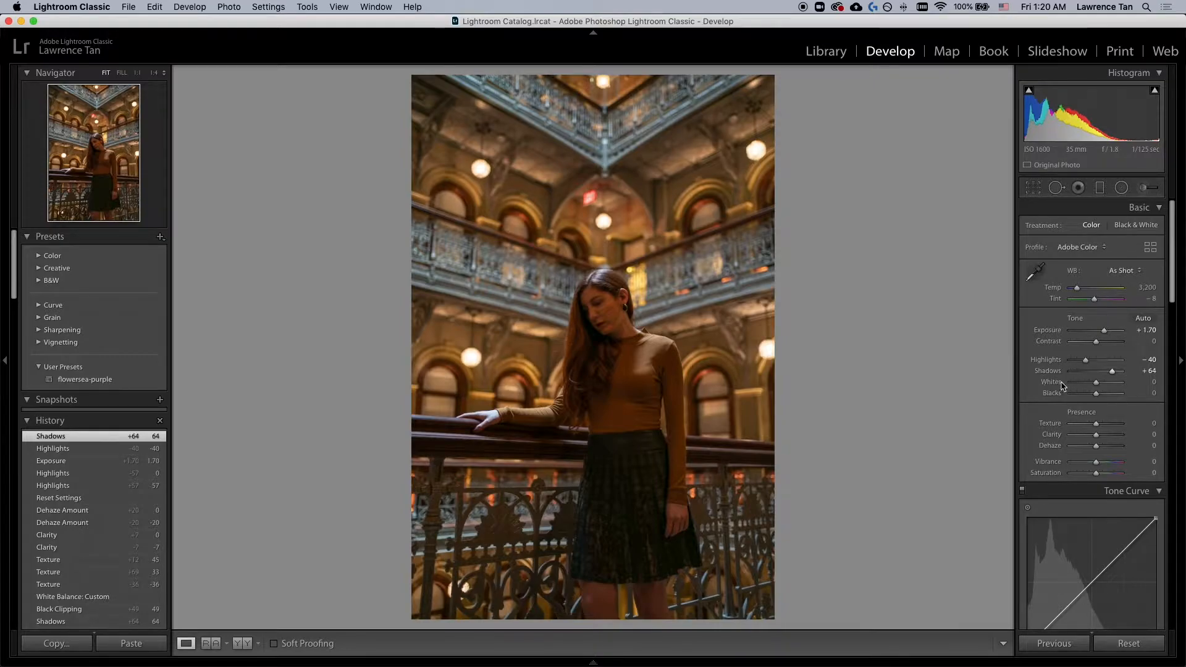
# Step: Try raising Whites to +34 and reset the Whites slider to its default
pyautogui.moveTo(1097, 386); pyautogui.dragTo(1106, 386)
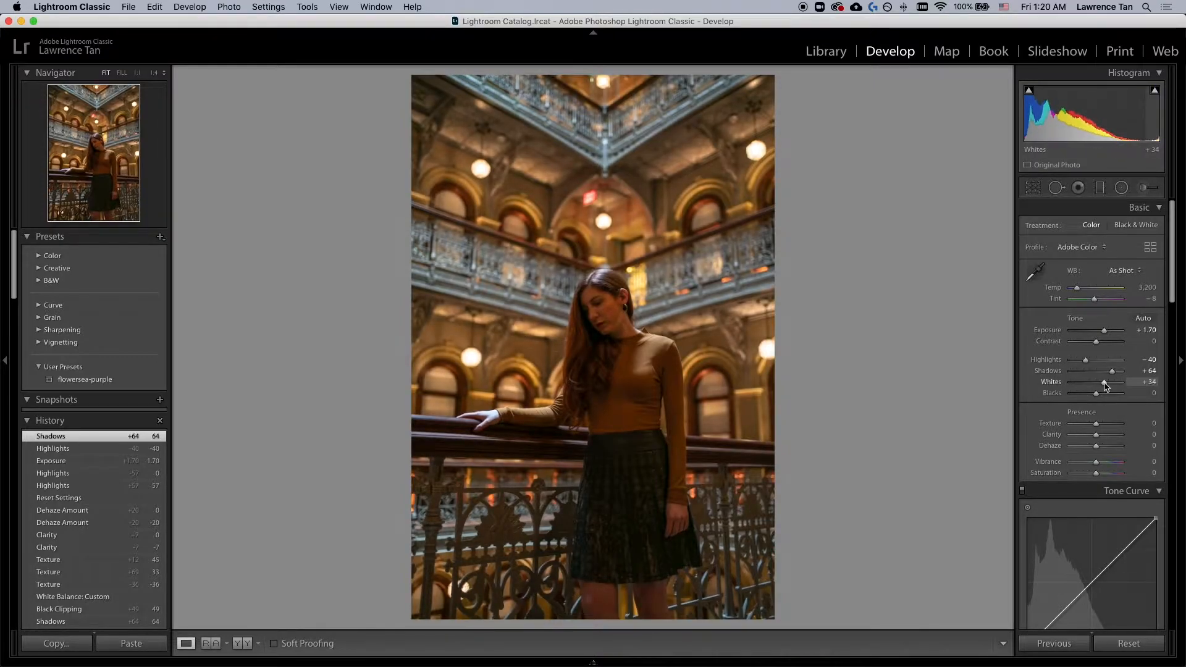
pyautogui.doubleClick(1043, 383)
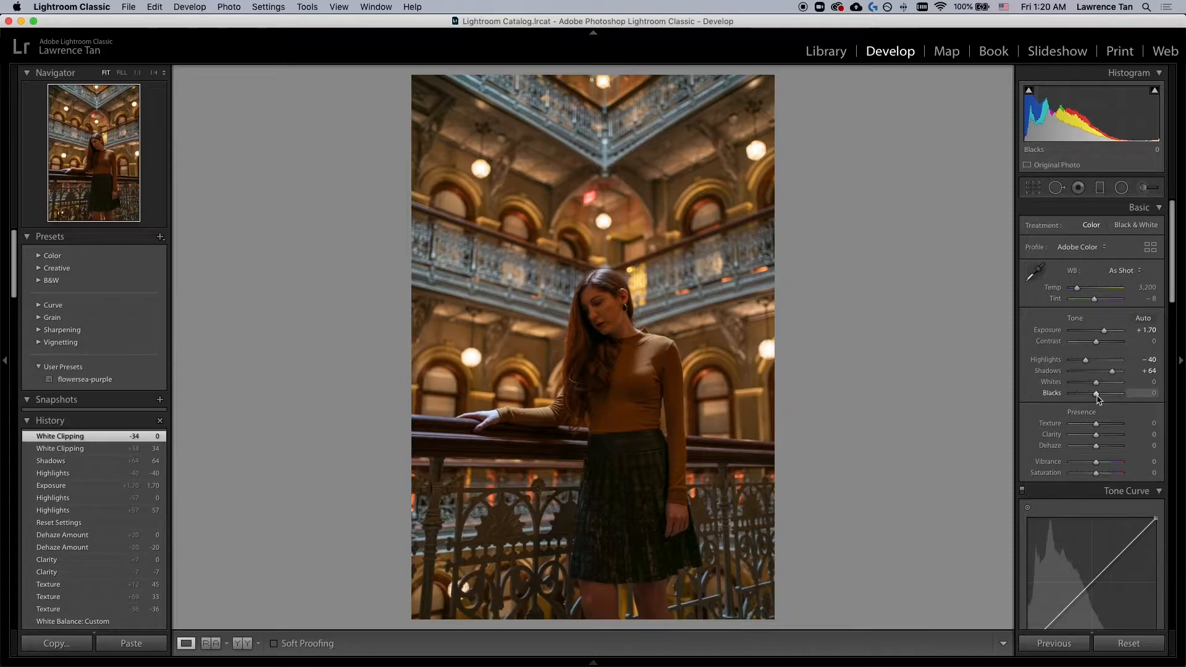
# Step: Set Blacks to +49 and Texture to +45
pyautogui.moveTo(1098, 399); pyautogui.dragTo(1111, 400)
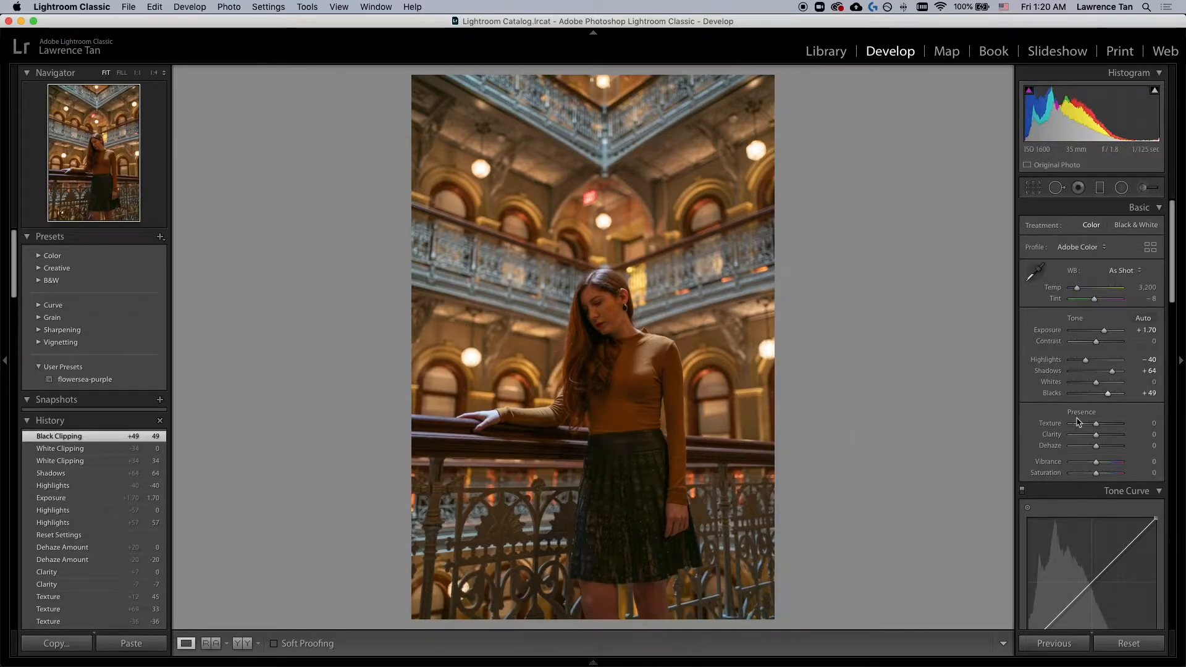
pyautogui.moveTo(1100, 428); pyautogui.dragTo(1108, 427)
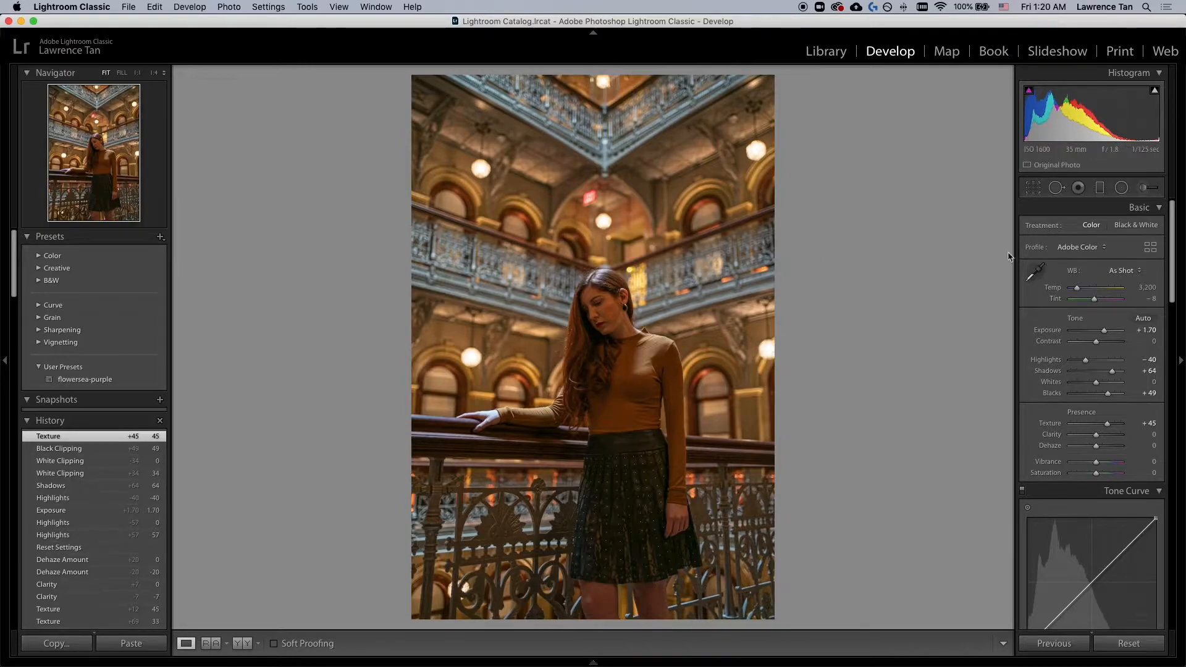
# Step: Cool the white balance Temp to 2,428
pyautogui.moveTo(1078, 291); pyautogui.dragTo(1077, 292)
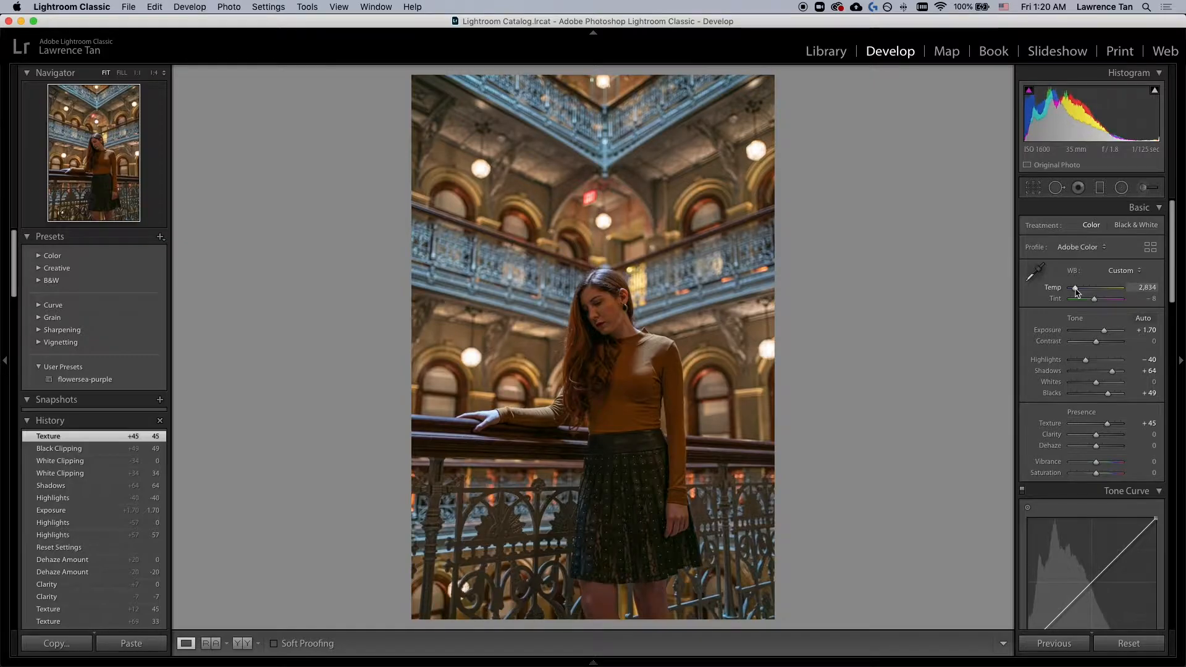
pyautogui.moveTo(1076, 293); pyautogui.dragTo(1074, 294)
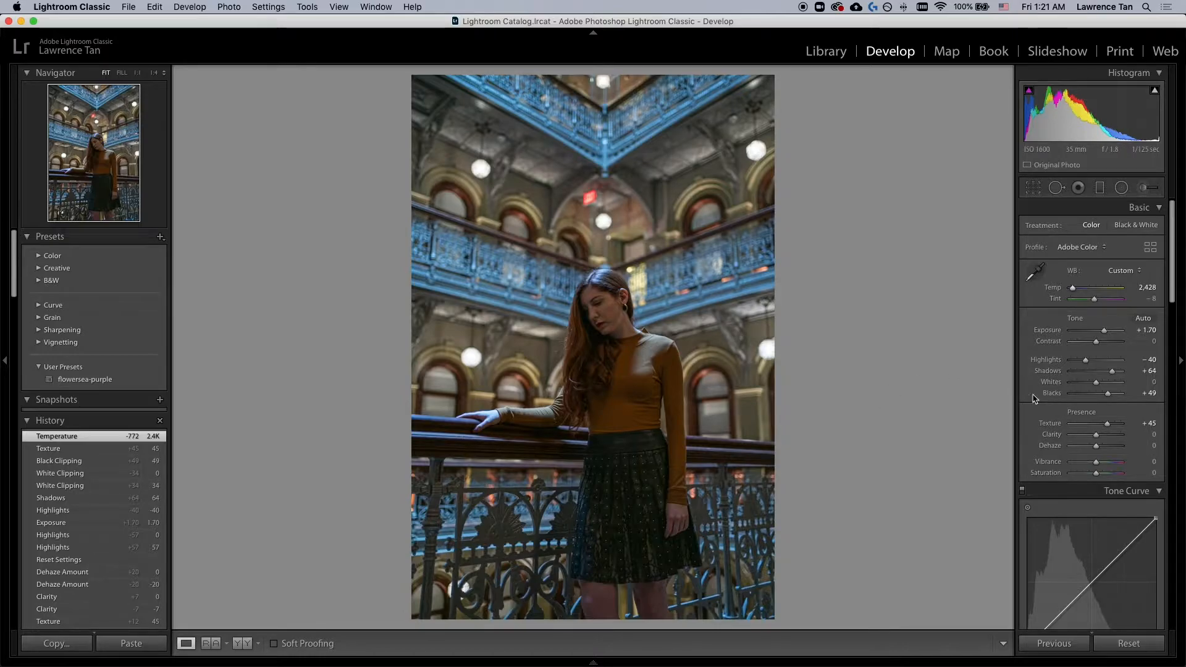
# Step: Shift the Yellow hue to -38 in the HSL adjustments
pyautogui.scroll(-8, 1031, 400)
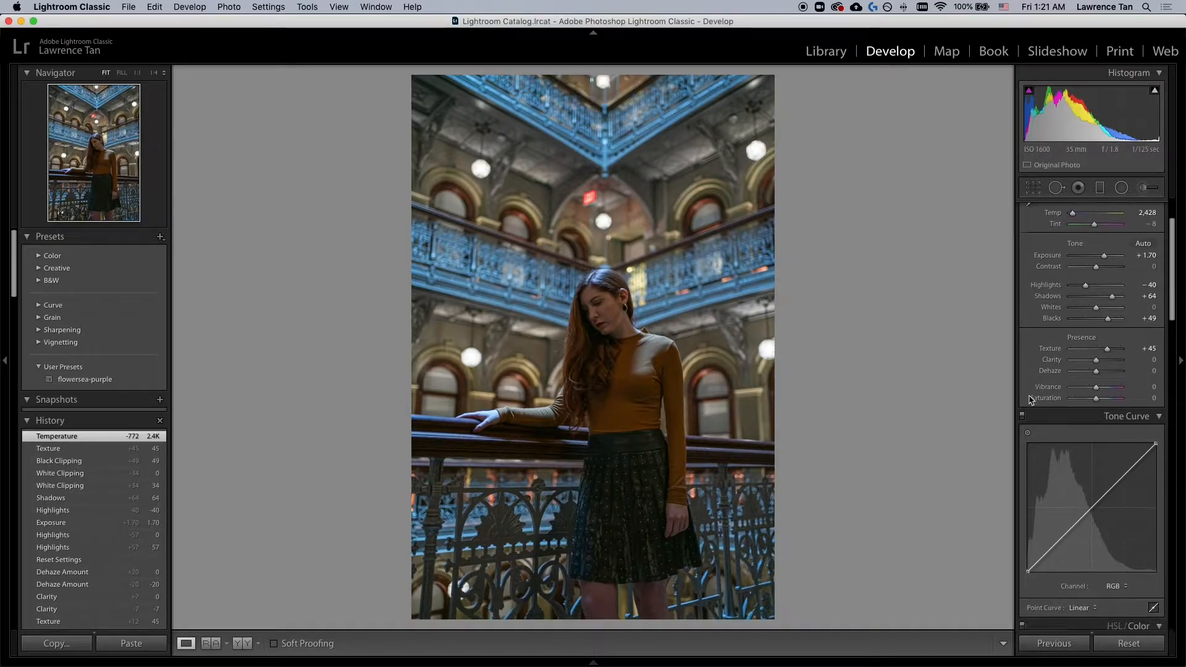
pyautogui.scroll(-2, 1028, 396)
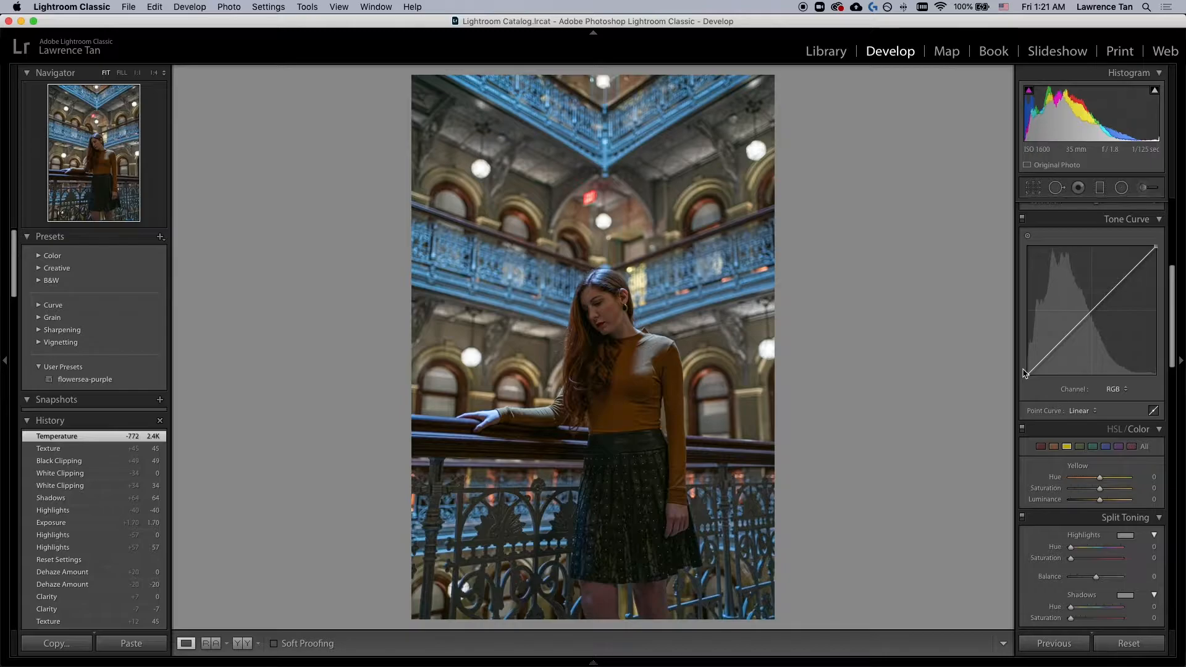
pyautogui.scroll(-3, 1025, 373)
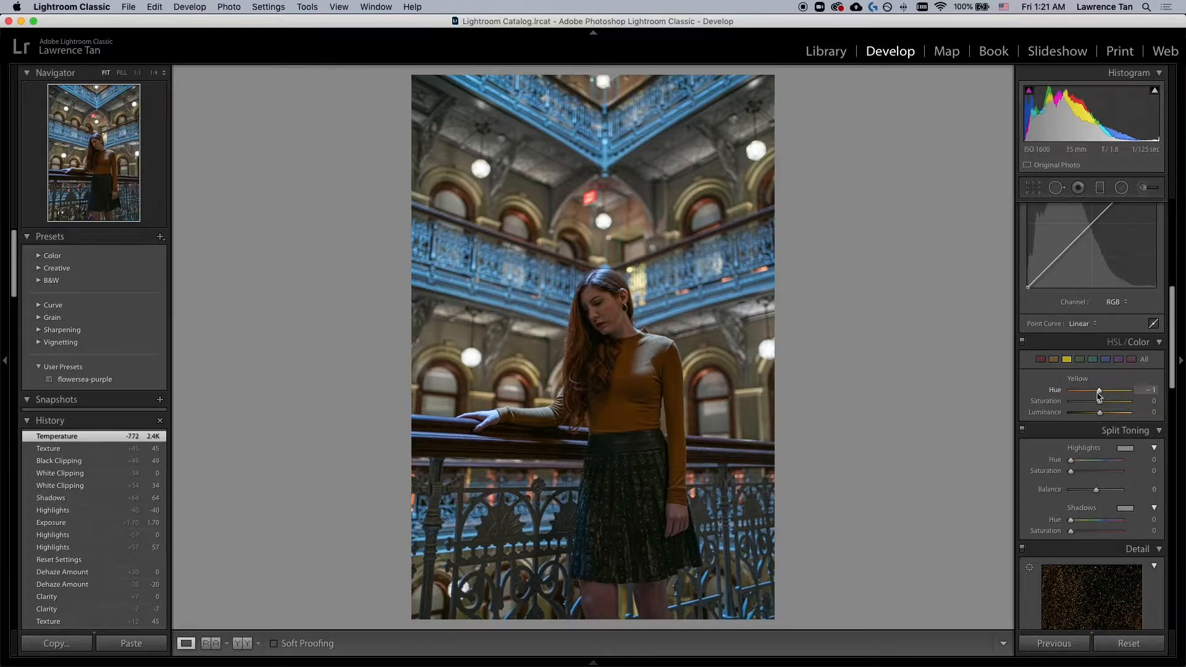
pyautogui.moveTo(1092, 393); pyautogui.dragTo(1089, 393)
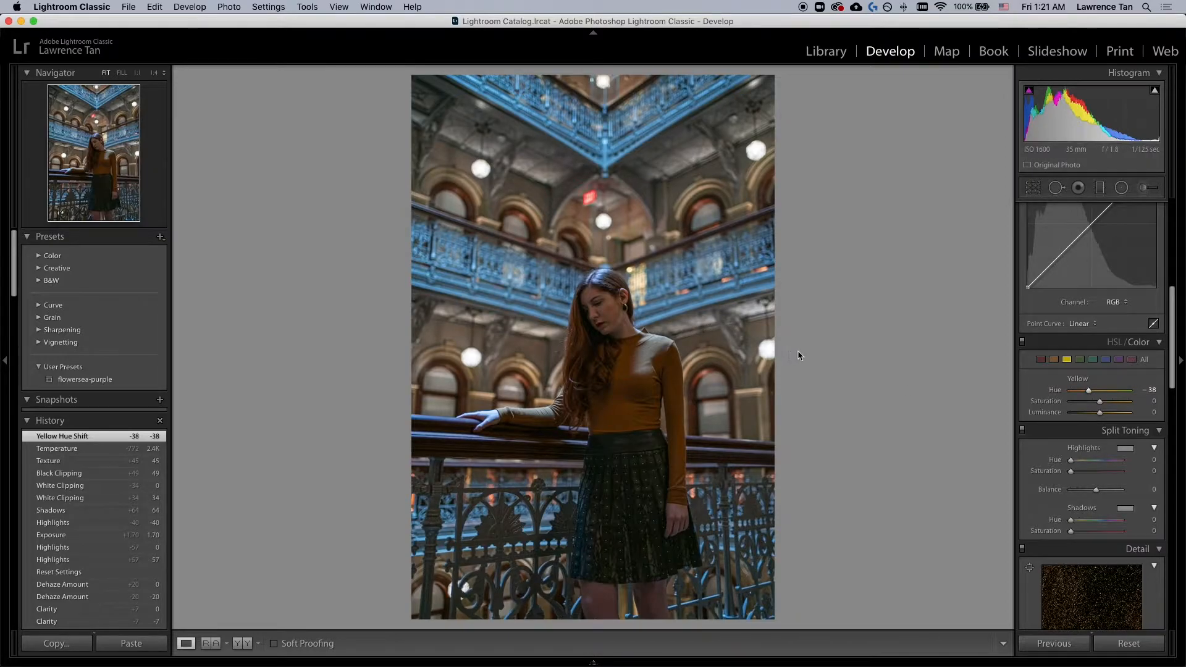
# Step: Set Yellow Saturation to +47 and Luminance to +27, and compare with the HSL adjustments toggled off and on
pyautogui.moveTo(1100, 402); pyautogui.dragTo(1109, 403)
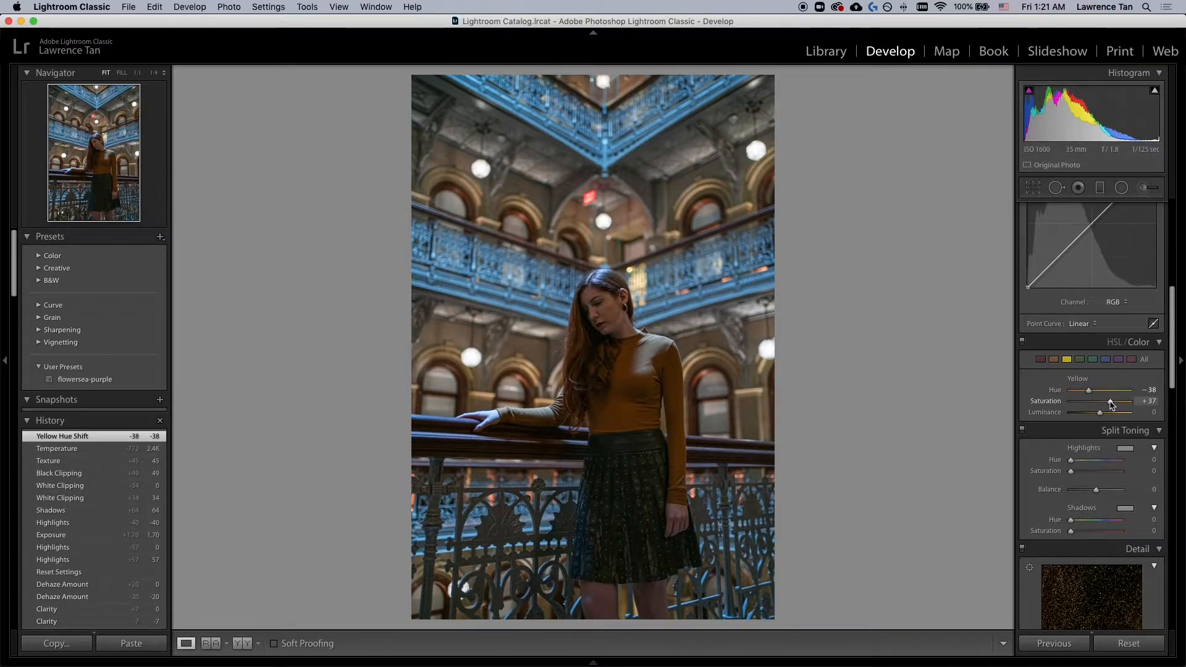
pyautogui.moveTo(1112, 403); pyautogui.dragTo(1108, 416)
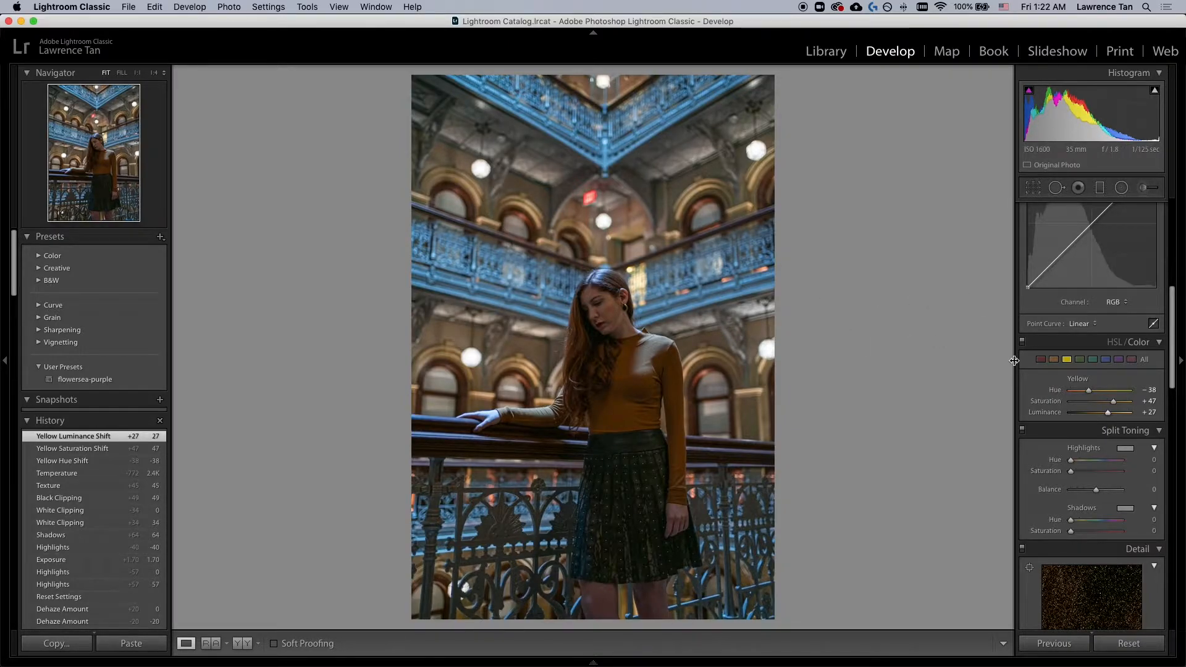
pyautogui.click(1022, 342)
pyautogui.click(1023, 343)
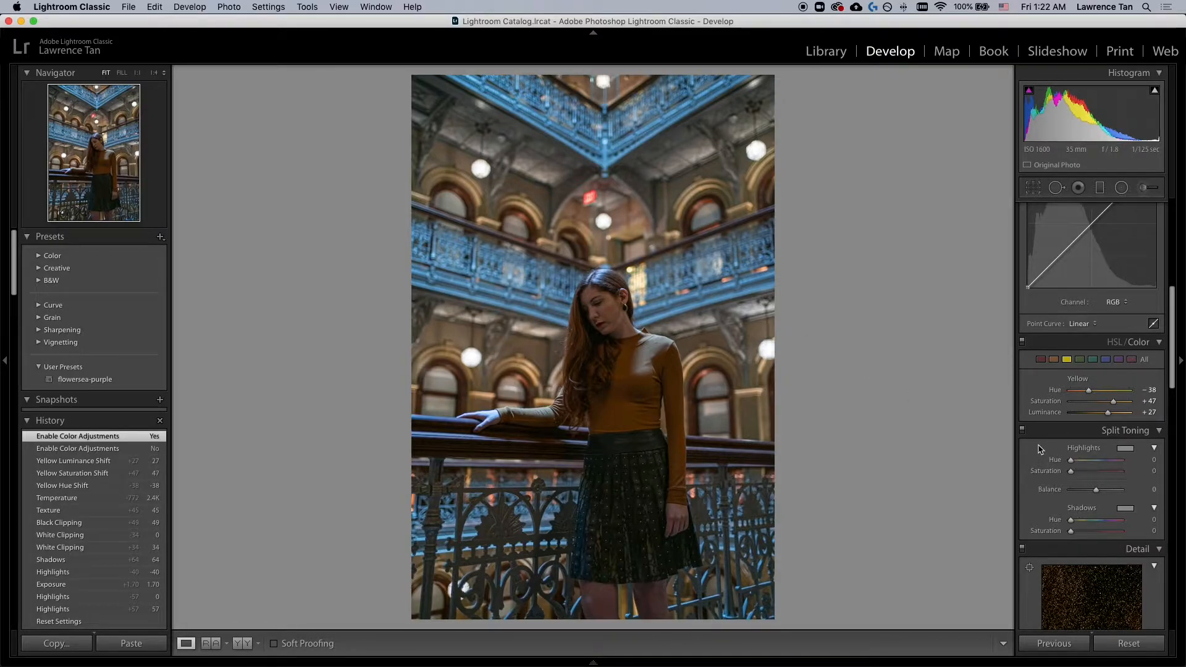
# Step: Set the sharpening Masking to 71
pyautogui.scroll(-3, 1040, 449)
pyautogui.scroll(-3, 1041, 449)
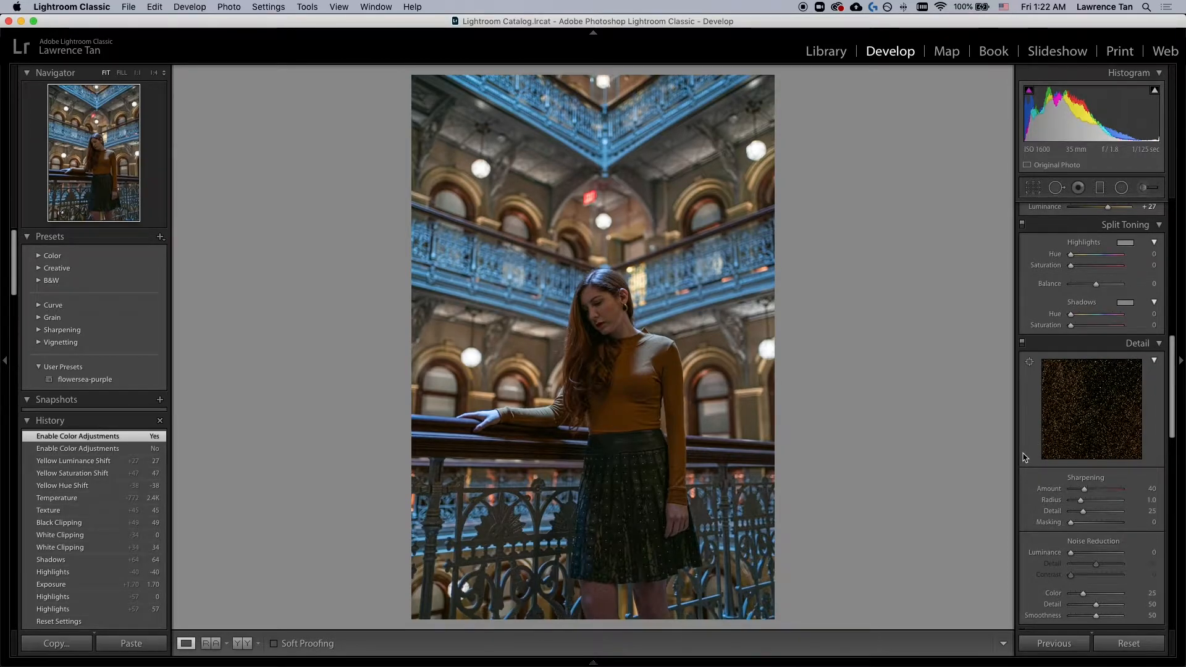
pyautogui.scroll(-2, 1023, 457)
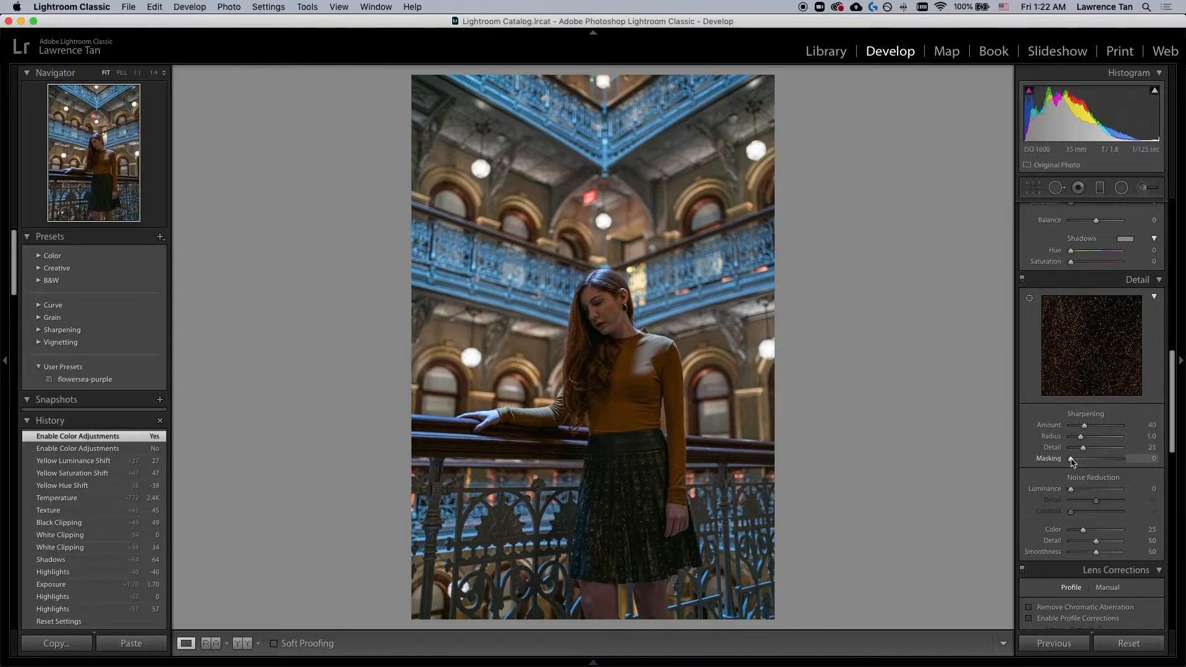
pyautogui.moveTo(1072, 460); pyautogui.dragTo(1106, 461)
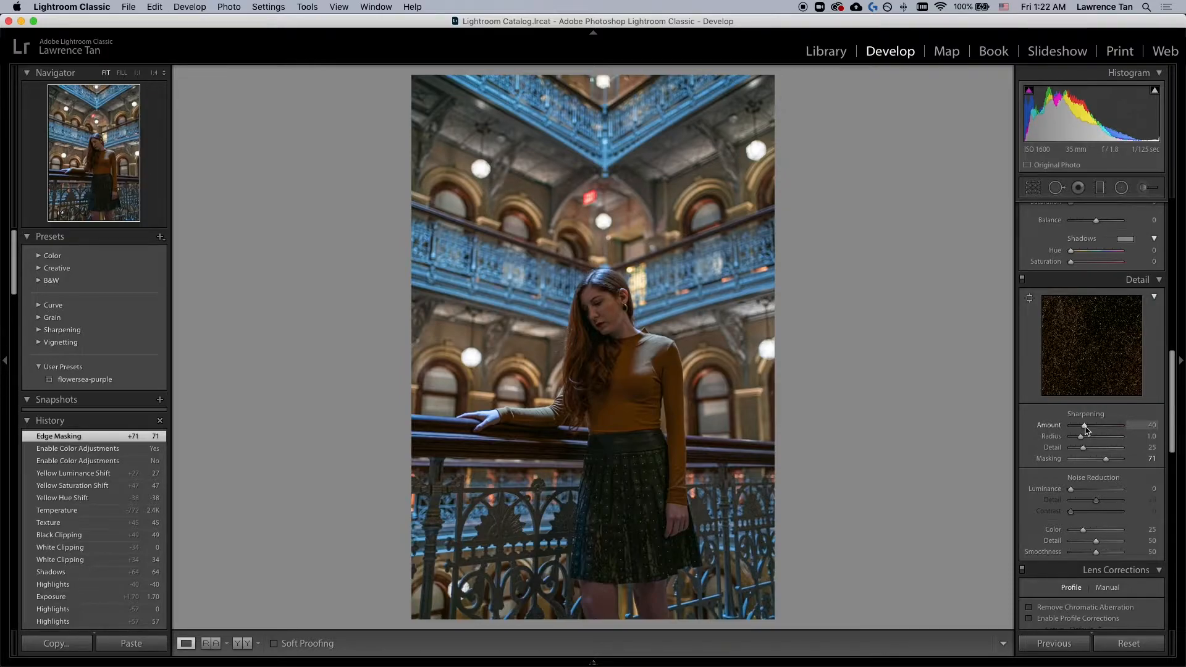
# Step: Try sharpening Amount values of 34 and 71 while previewing the sharpening effect
pyautogui.moveTo(1086, 430)
pyautogui.mouseDown()
pyautogui.moveTo(1107, 431)
pyautogui.moveTo(1082, 430)
pyautogui.mouseUp()
pyautogui.press('alt')
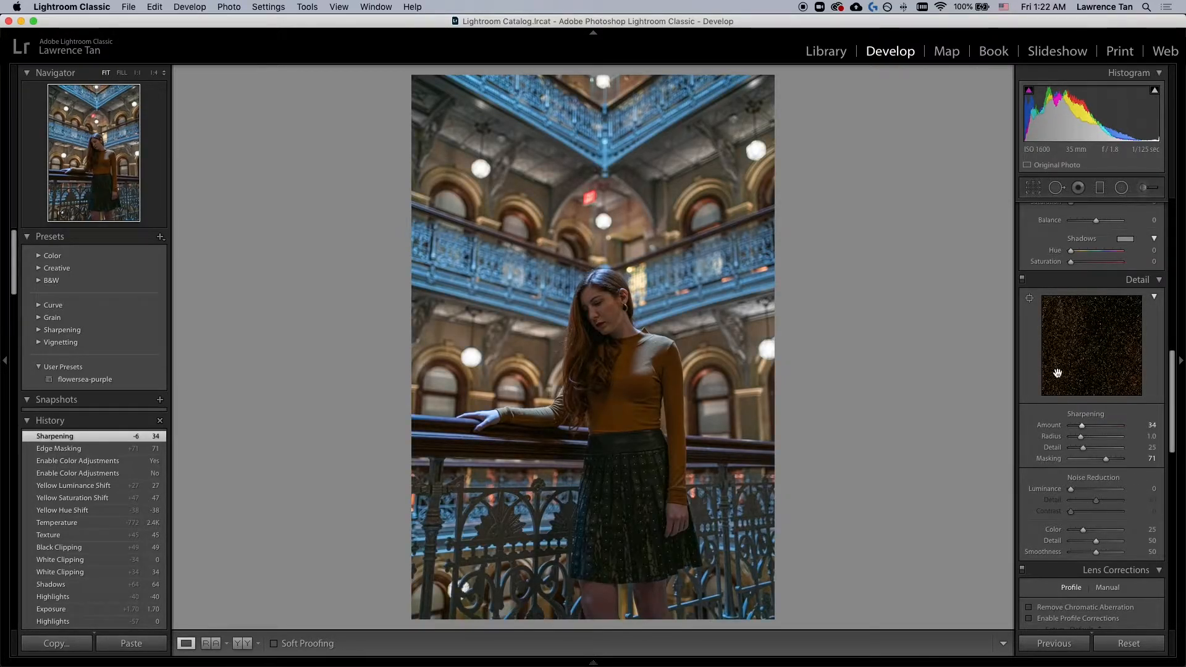
pyautogui.press('alt')
pyautogui.moveTo(1082, 426); pyautogui.dragTo(1096, 429)
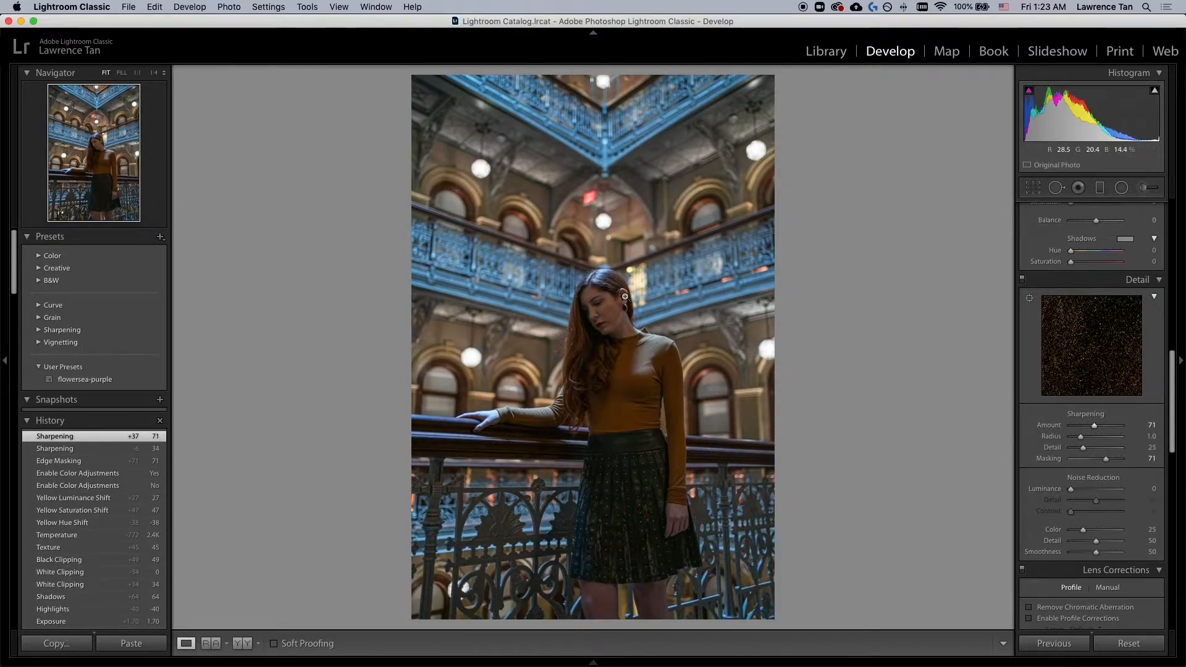
# Step: Zoom in on the face and drop the sharpening Amount to 0 for comparison
pyautogui.press('z')
pyautogui.press('super+equal')
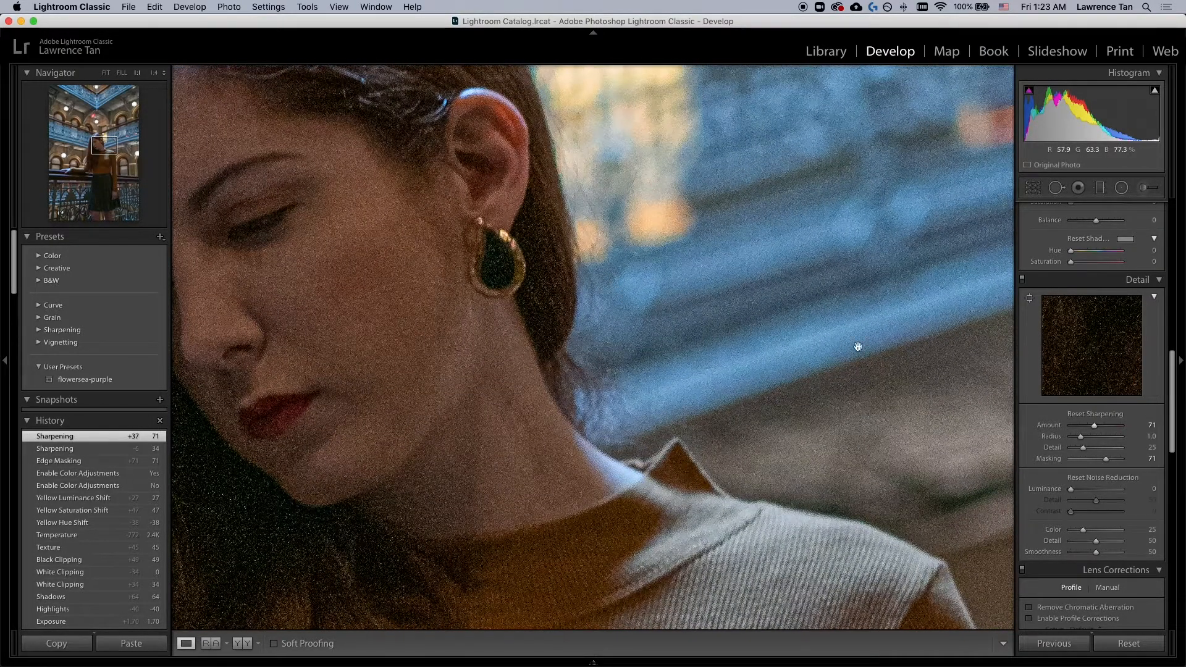
pyautogui.moveTo(1093, 428); pyautogui.dragTo(1060, 429)
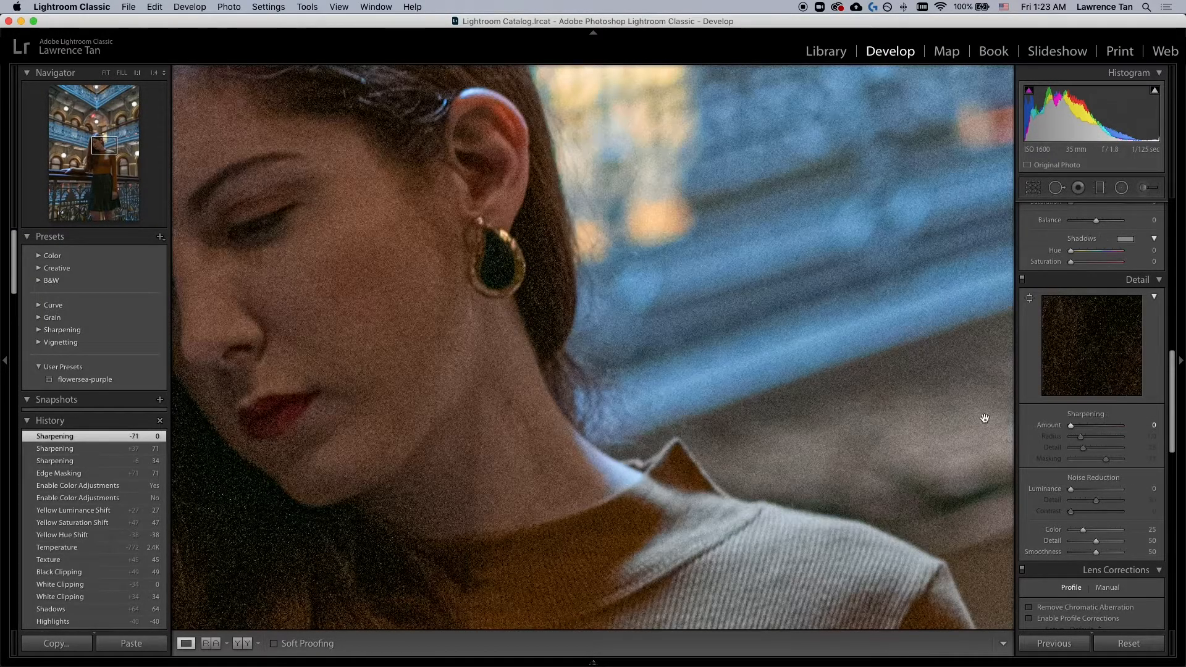
pyautogui.click(685, 377)
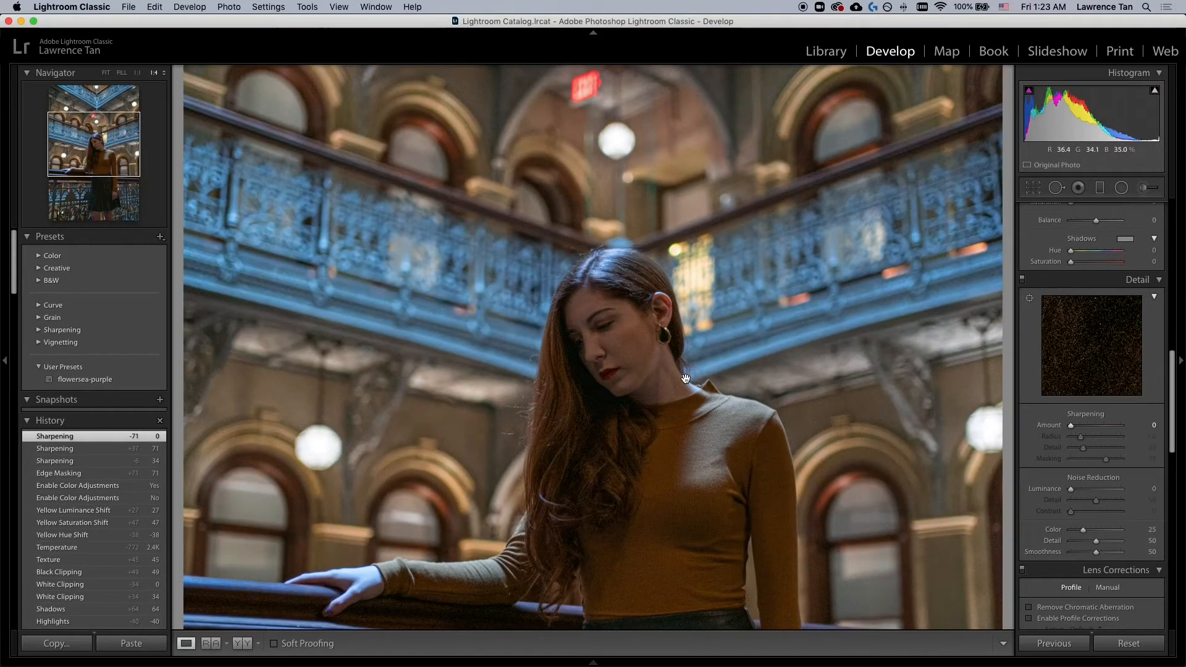
# Step: Set the sharpening Amount to 73
pyautogui.moveTo(1071, 429); pyautogui.dragTo(1097, 430)
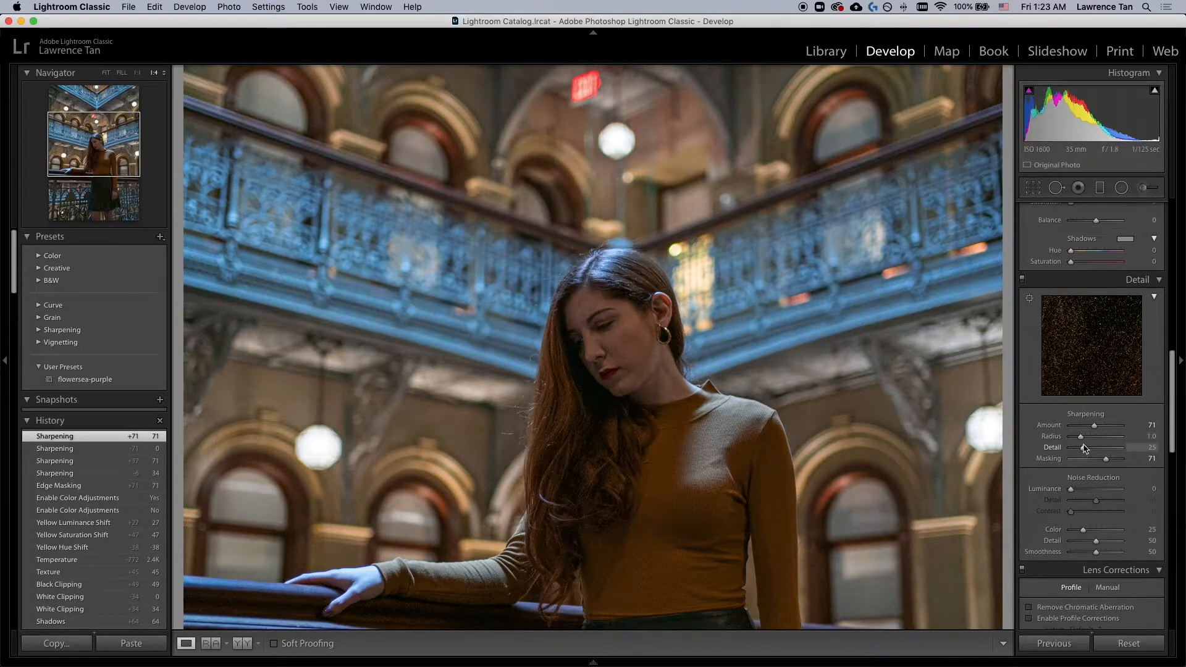
pyautogui.keyDown('alt'); pyautogui.click(1096, 428); pyautogui.keyUp('alt')
pyautogui.moveTo(1096, 428); pyautogui.dragTo(1081, 431)
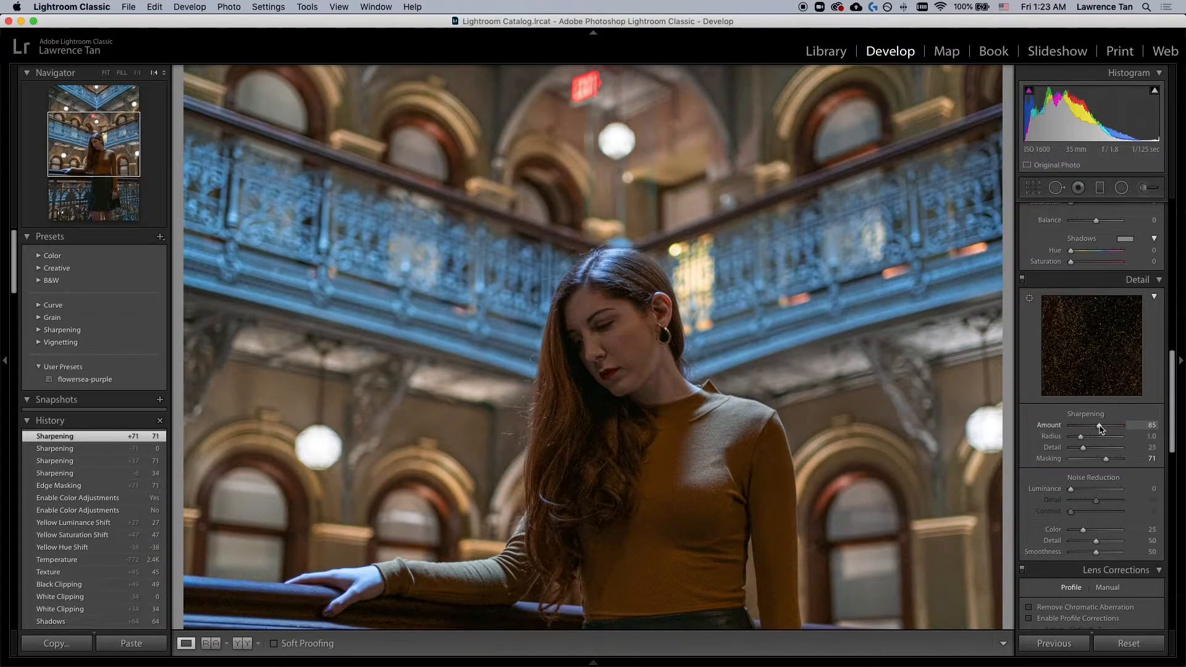
pyautogui.moveTo(1095, 430); pyautogui.dragTo(1097, 431)
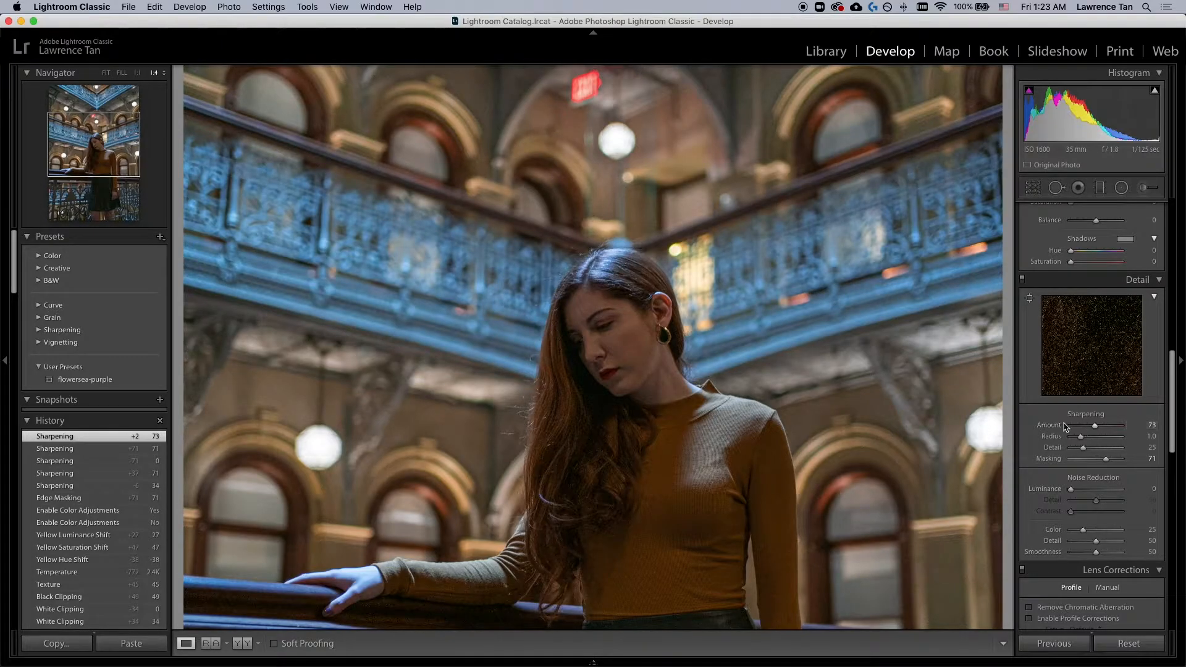
pyautogui.scroll(-3, 1049, 484)
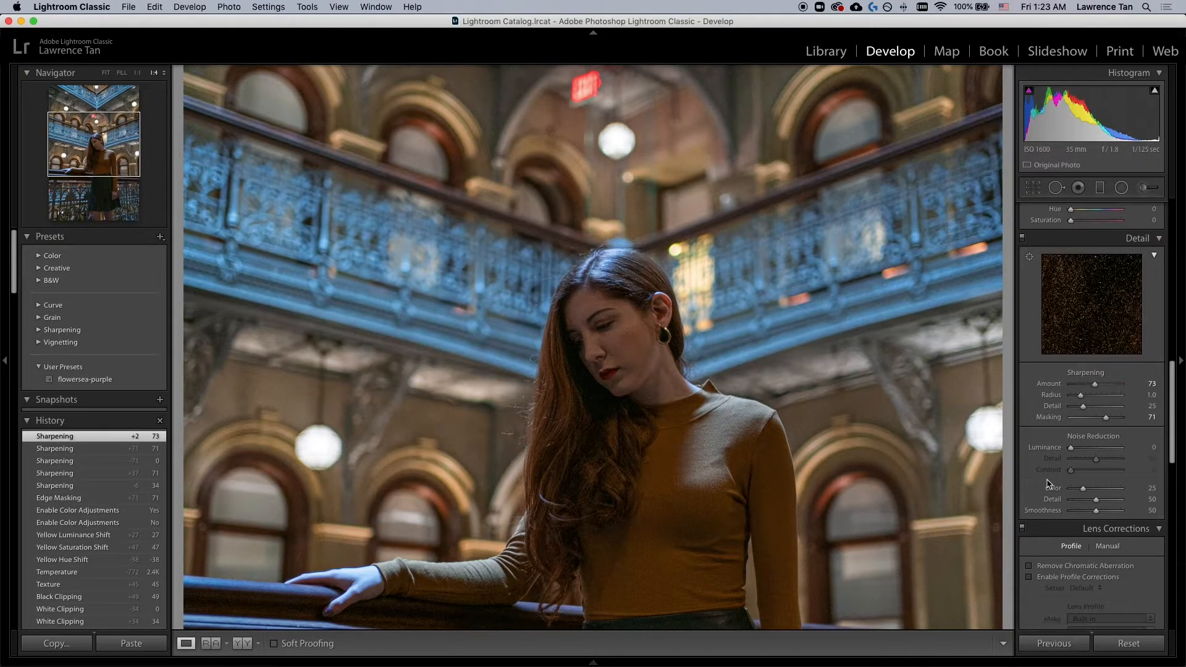
pyautogui.scroll(-1, 1048, 484)
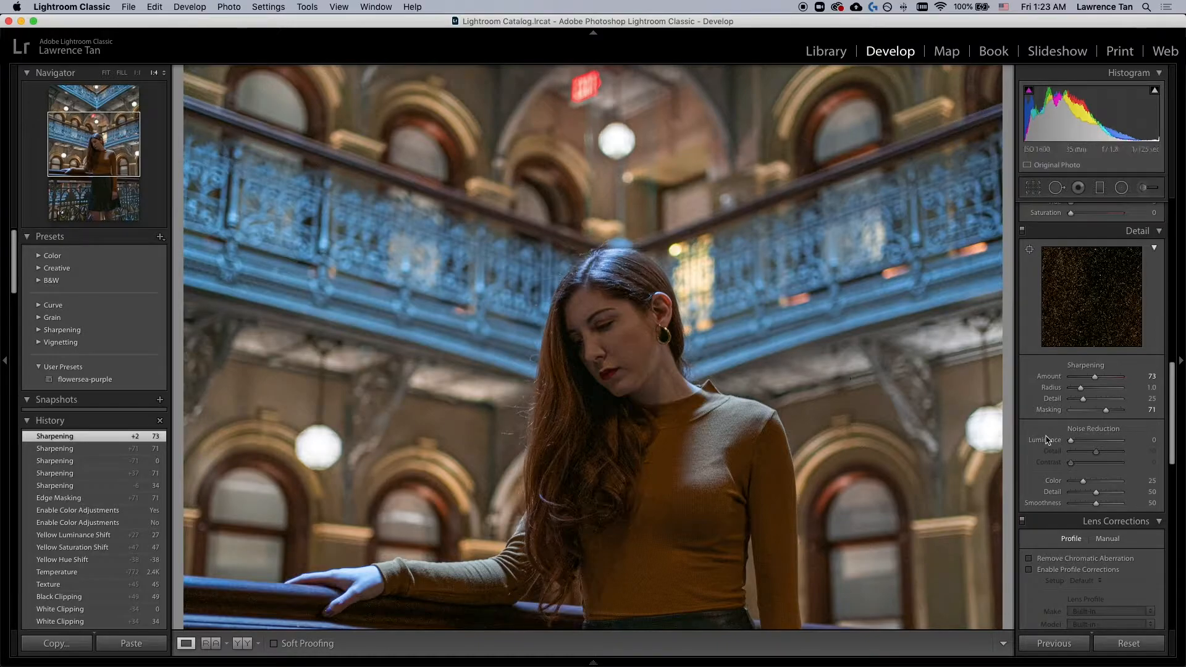
# Step: Set the noise reduction Luminance to 39 and return to the full-image view
pyautogui.moveTo(1072, 442); pyautogui.dragTo(1075, 443)
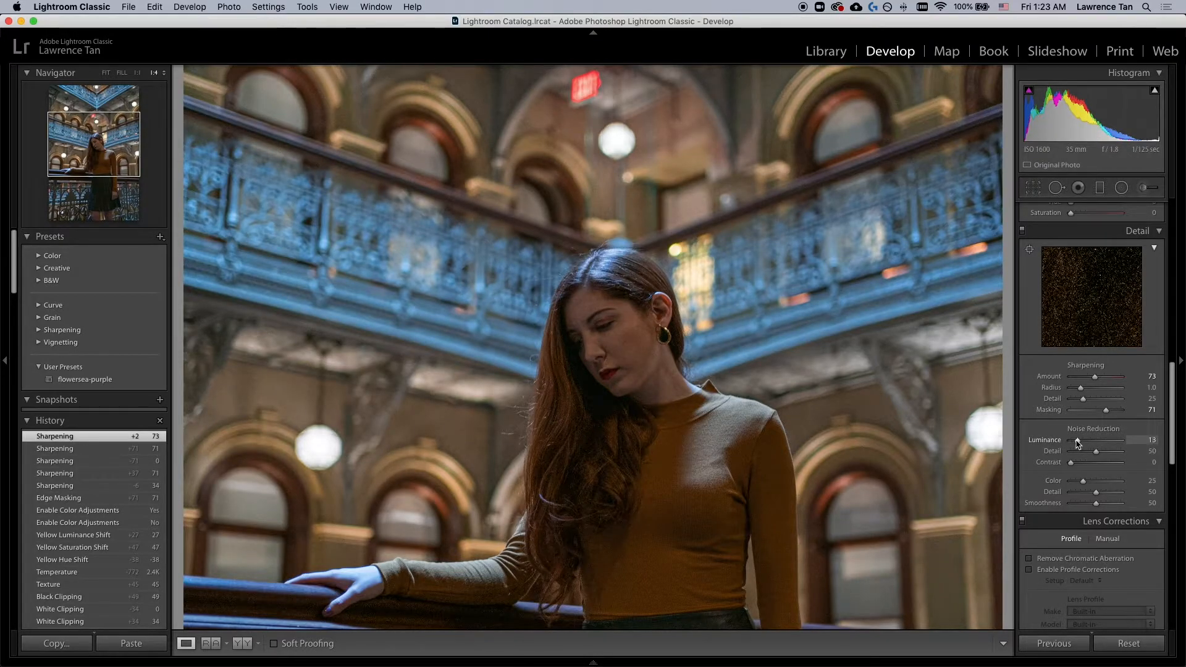
pyautogui.moveTo(1087, 443); pyautogui.dragTo(1092, 443)
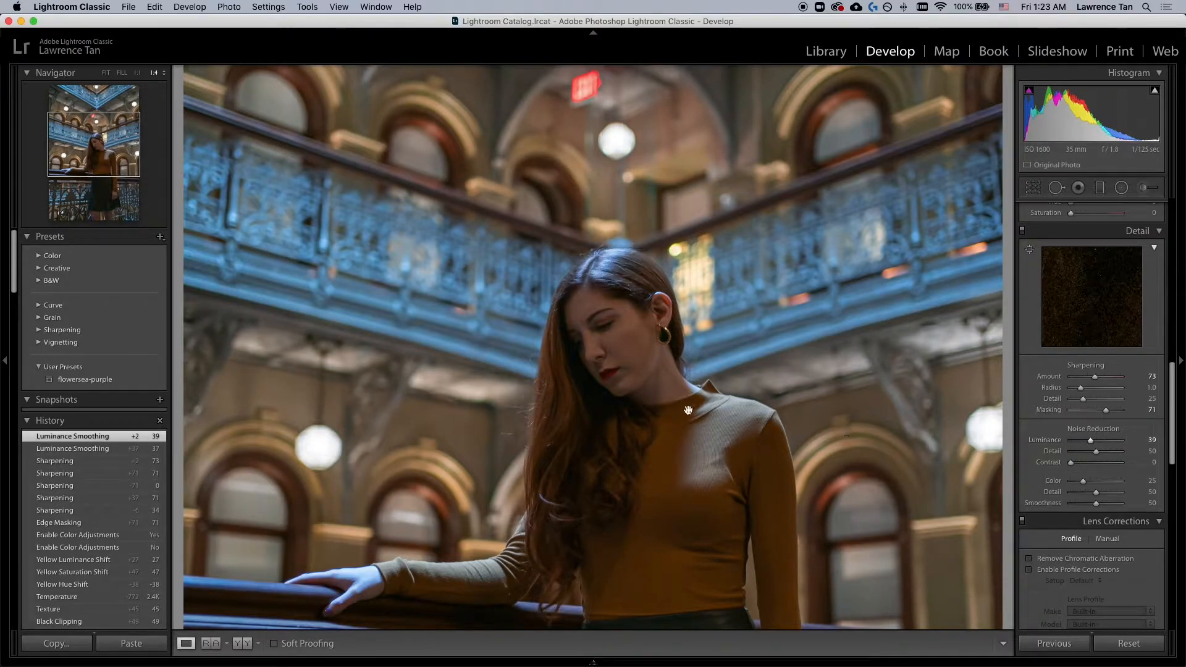
pyautogui.press('z')
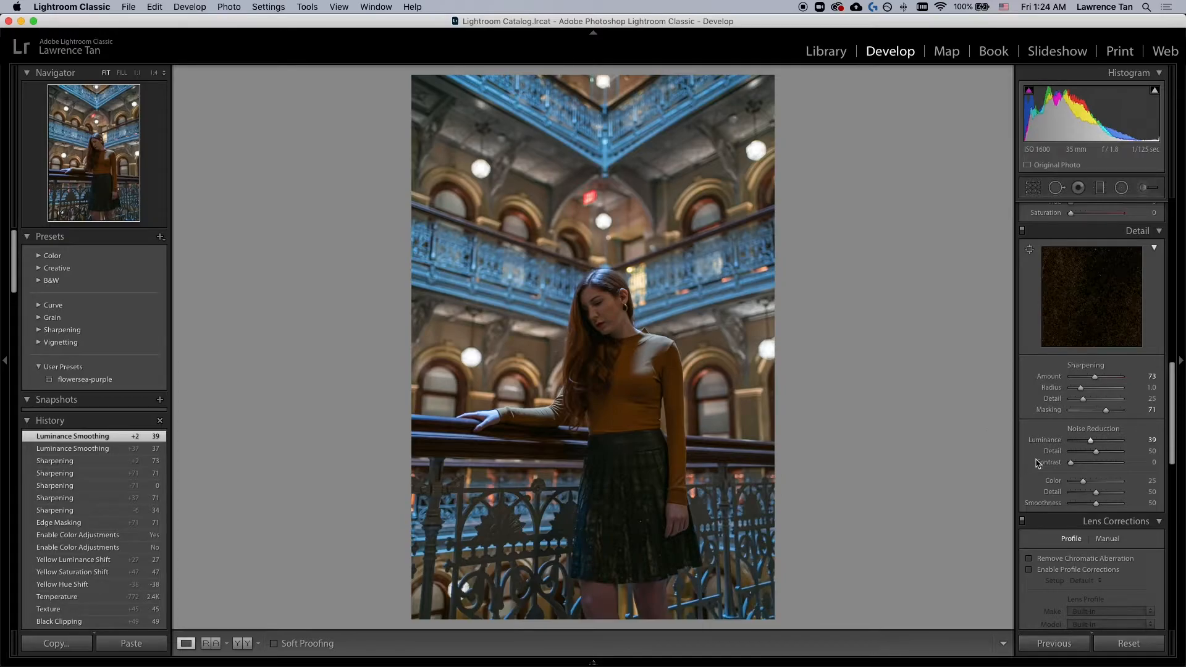
# Step: Enable Remove Chromatic Aberration and Profile Corrections in Lens Corrections, toggling the profile correction to compare
pyautogui.scroll(-3, 1025, 442)
pyautogui.click(1030, 426)
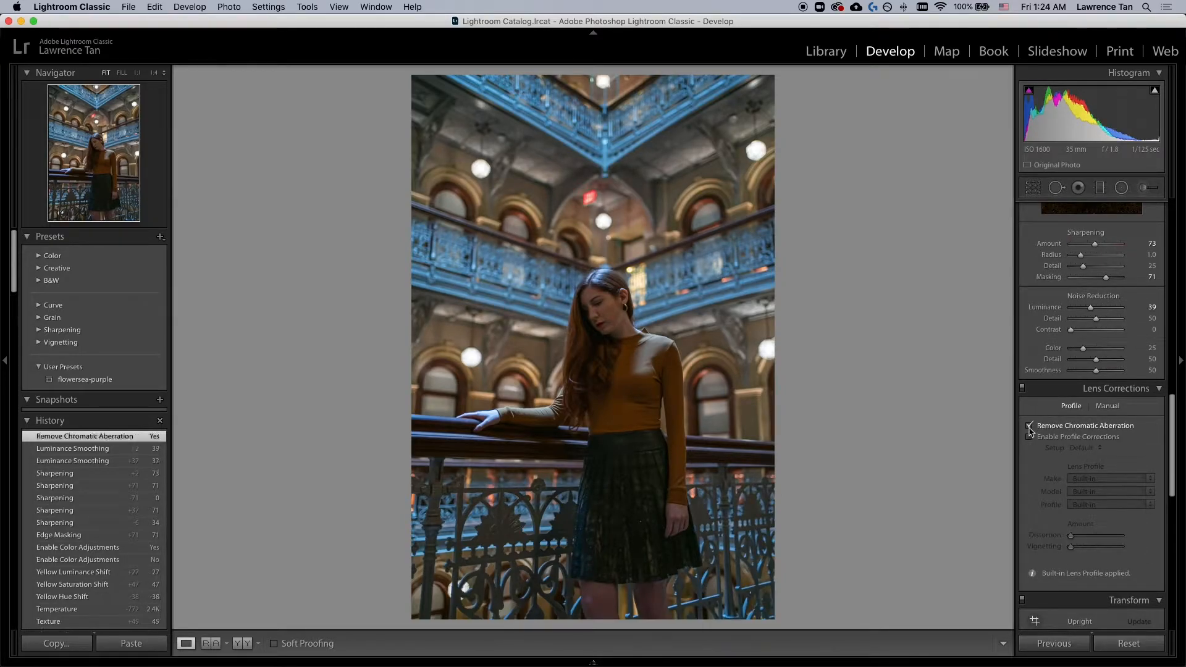
pyautogui.click(1030, 438)
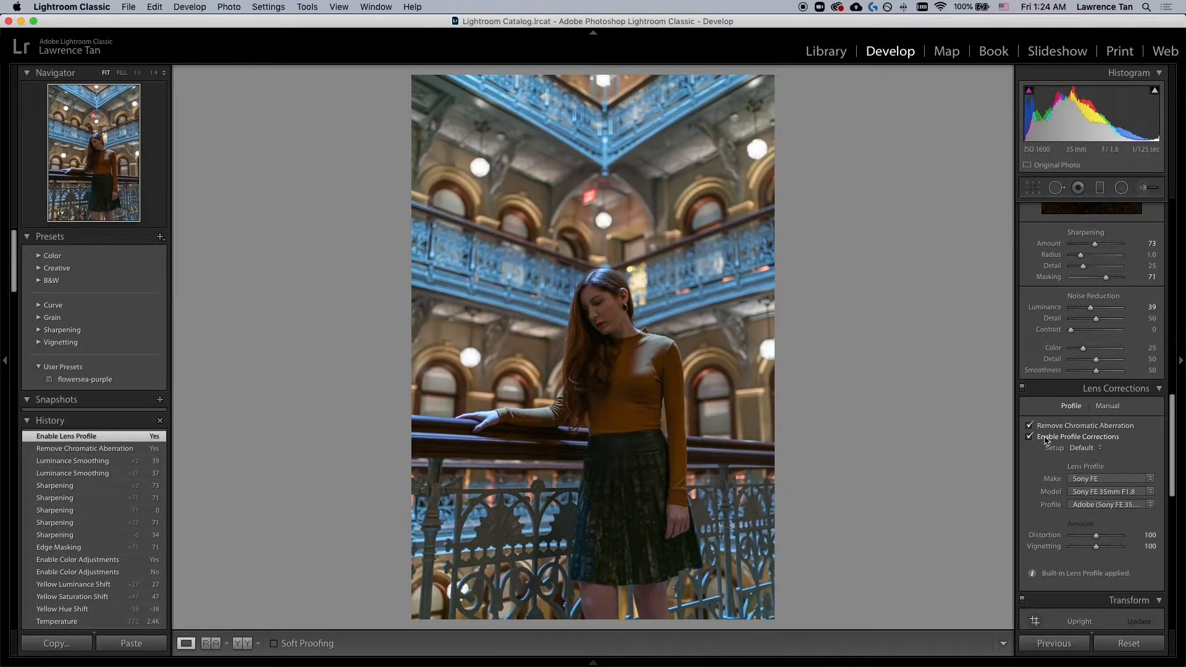
pyautogui.click(1046, 438)
pyautogui.click(1045, 439)
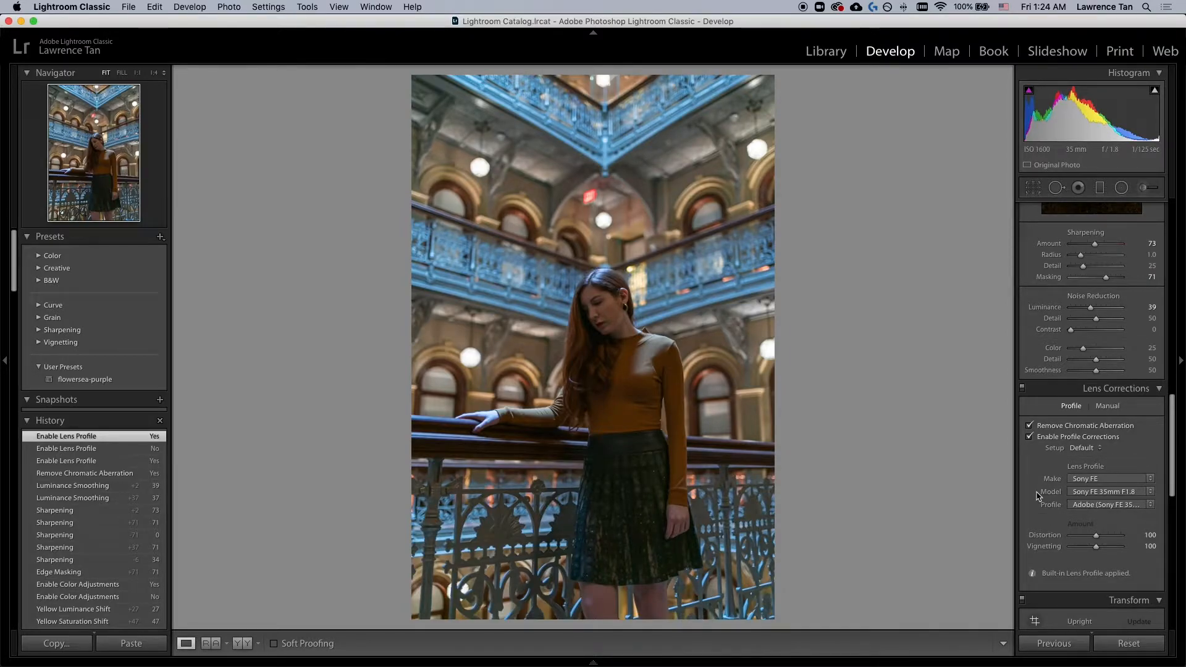
# Step: Switch between the Lightroom photo and the Photoshop edit, toggling the adjustments group, to compare the two versions
pyautogui.scroll(-6, 1038, 495)
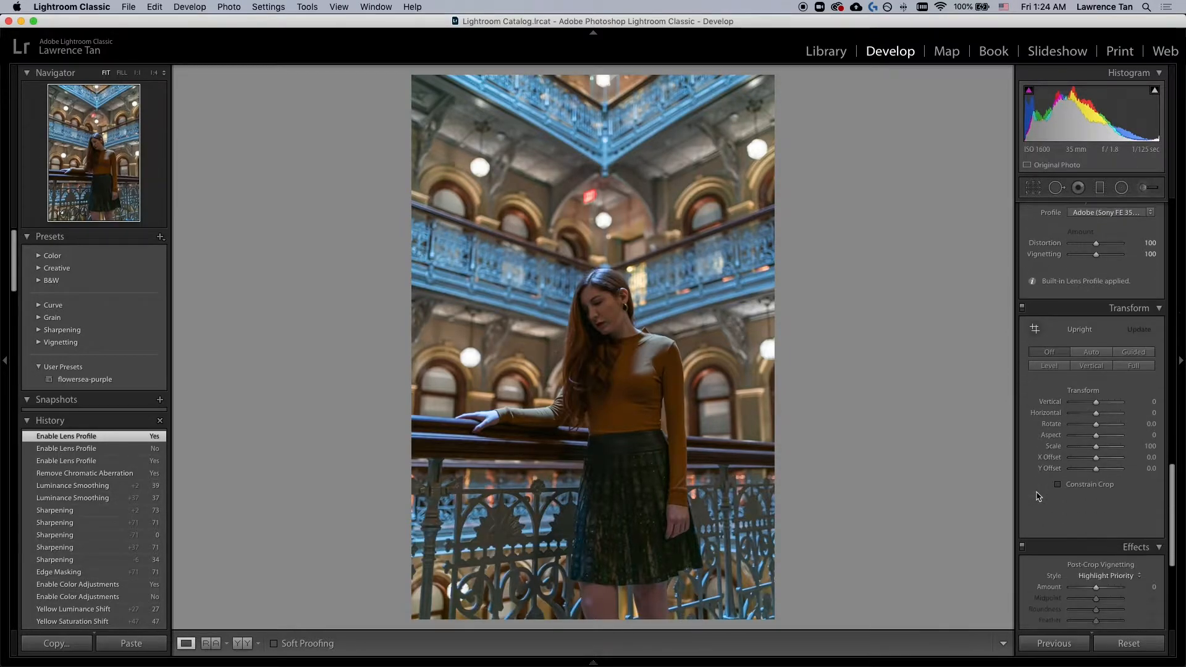
pyautogui.scroll(10, 1037, 496)
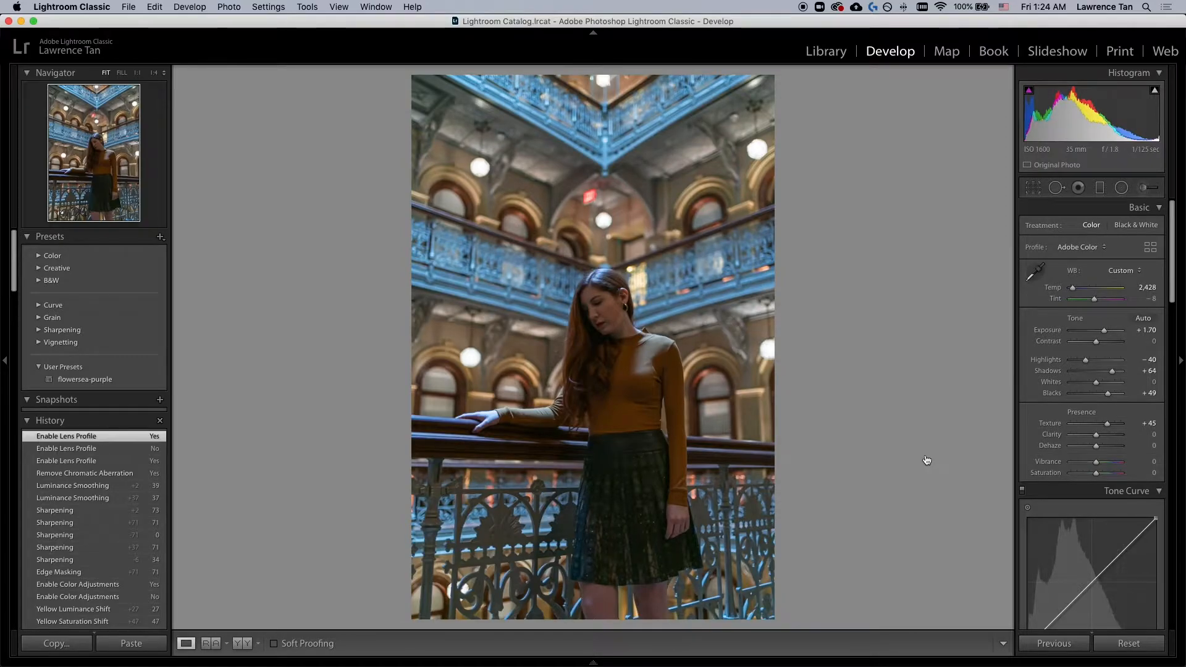
pyautogui.press('super+Tab')
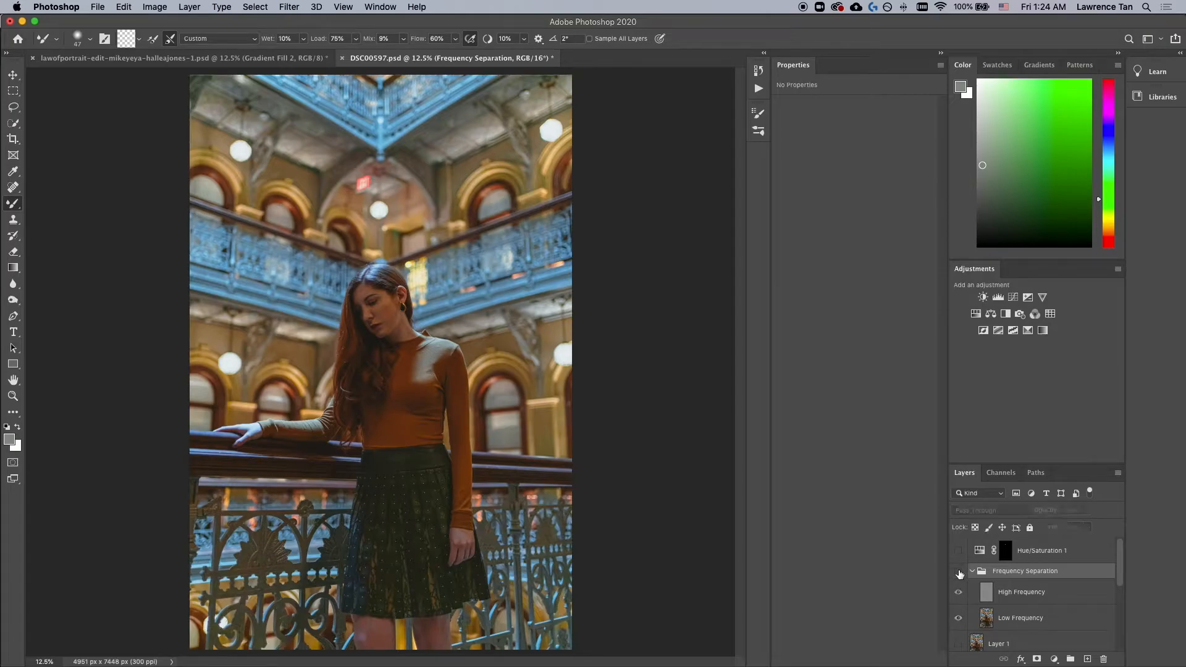
pyautogui.scroll(-5, 959, 575)
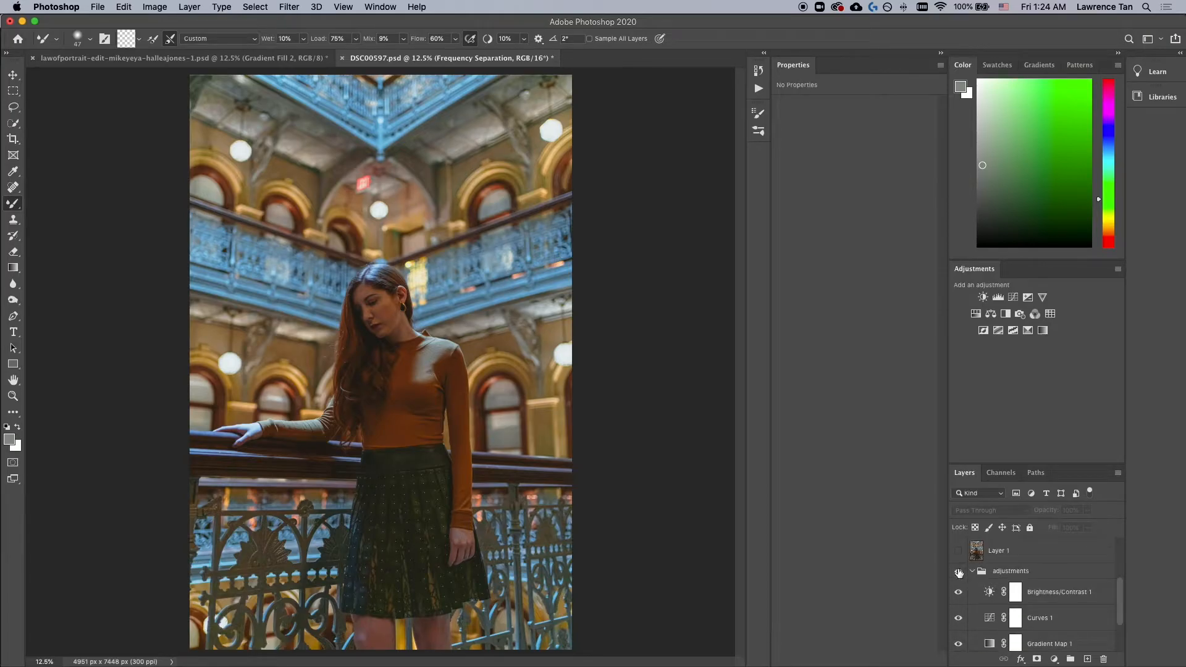
pyautogui.click(959, 570)
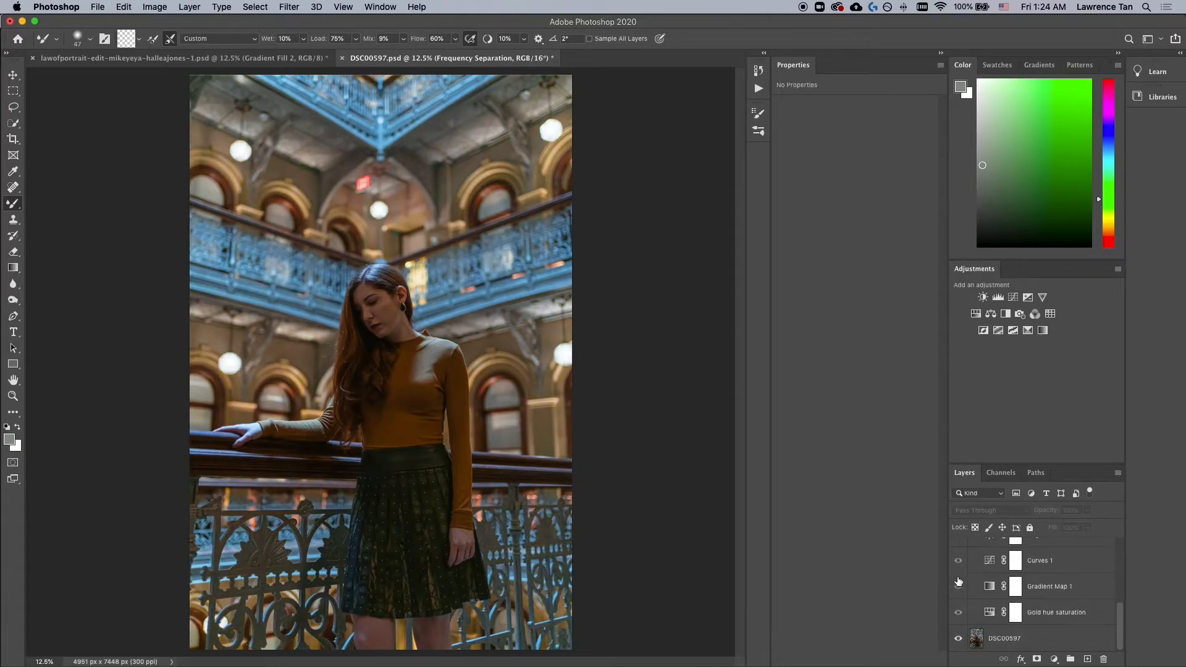
pyautogui.press('super+Tab')
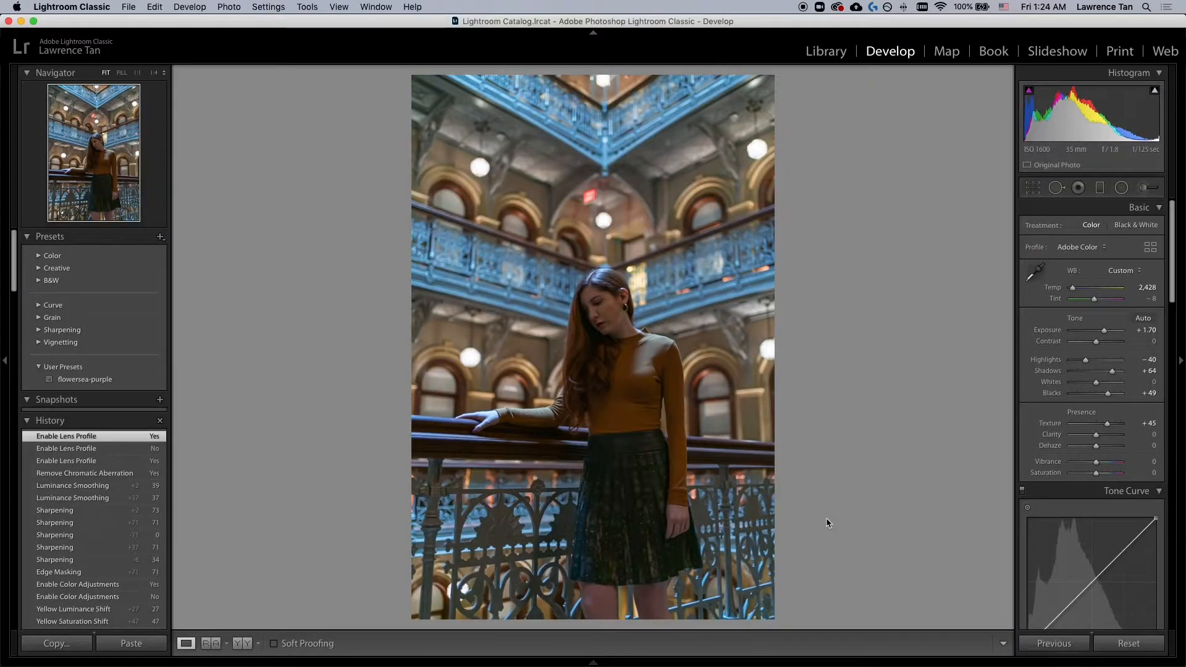
pyautogui.press('super+Tab')
pyautogui.press('super+Tab')
pyautogui.press('super+Tab')
pyautogui.press('super+Tab')
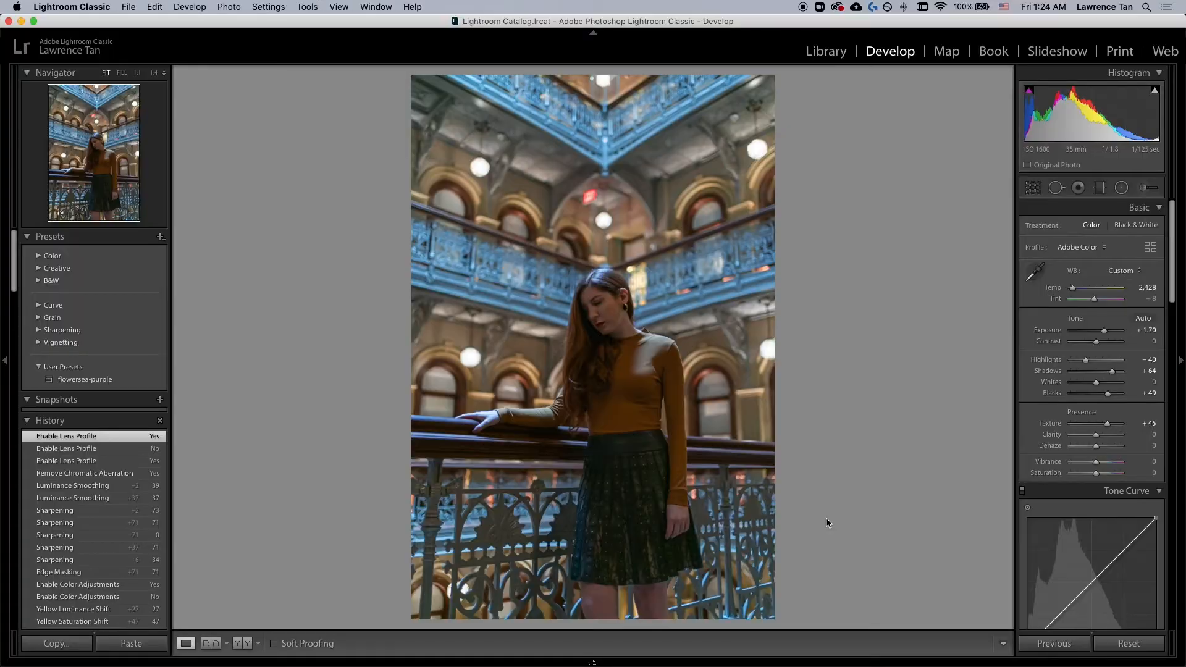
# Step: Crop the photo slightly from the top-left corner and reposition the image inside the crop frame
pyautogui.click(1034, 188)
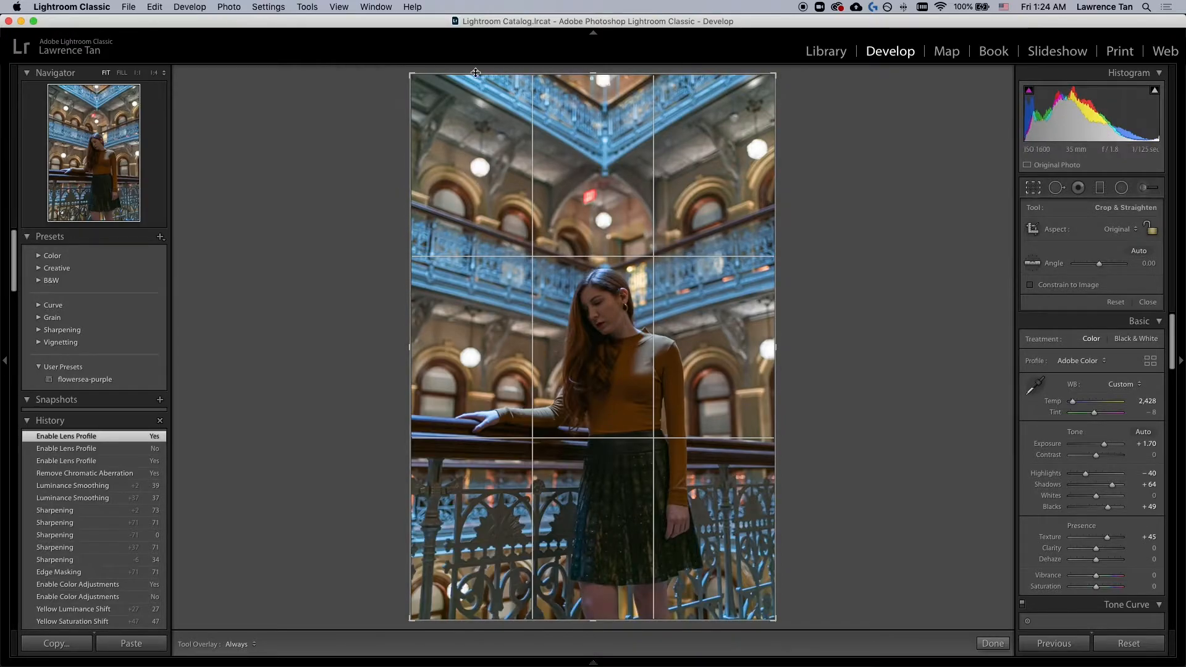
pyautogui.moveTo(413, 72); pyautogui.dragTo(423, 82)
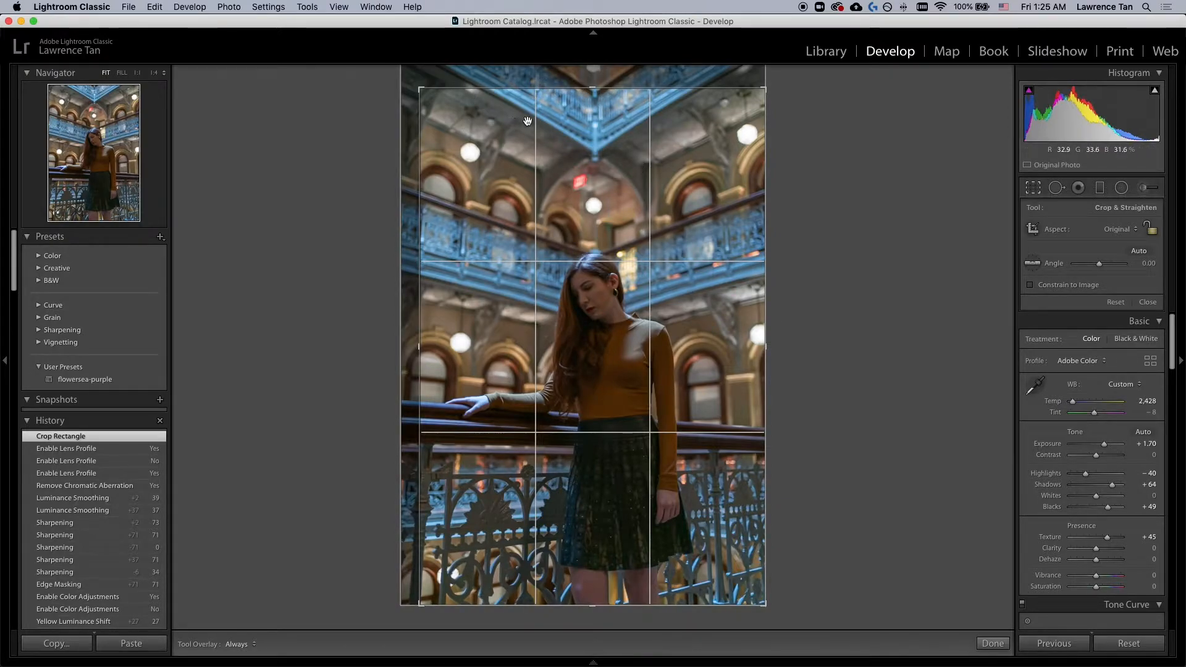
pyautogui.press('super+Tab')
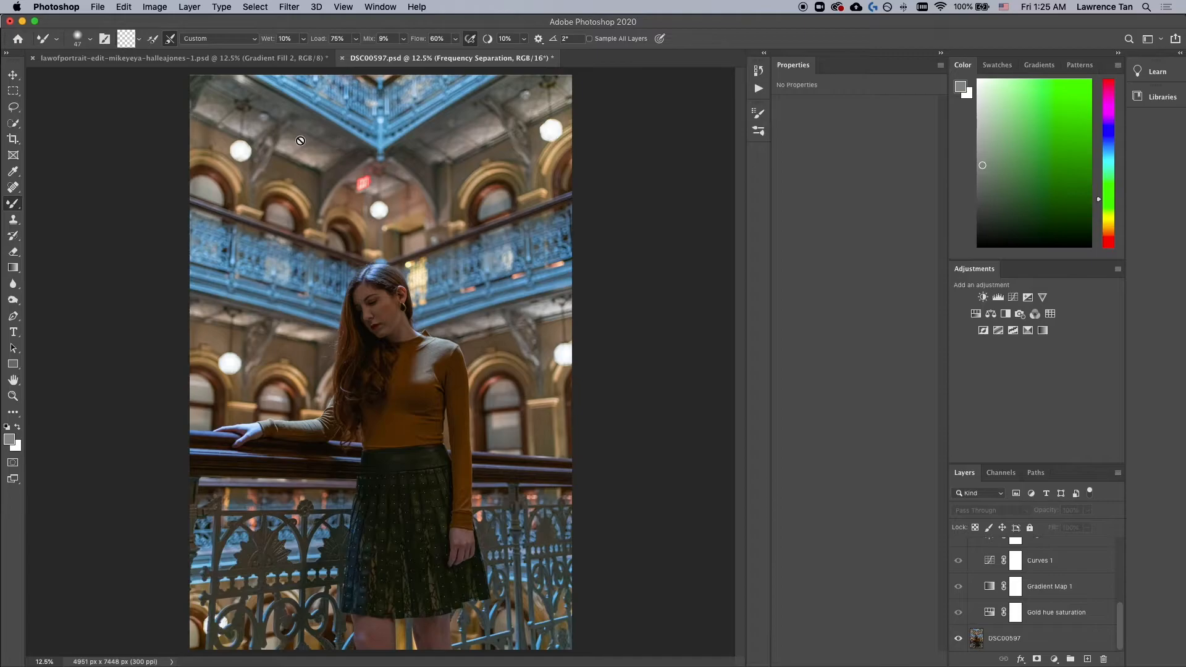
pyautogui.press('super+Tab')
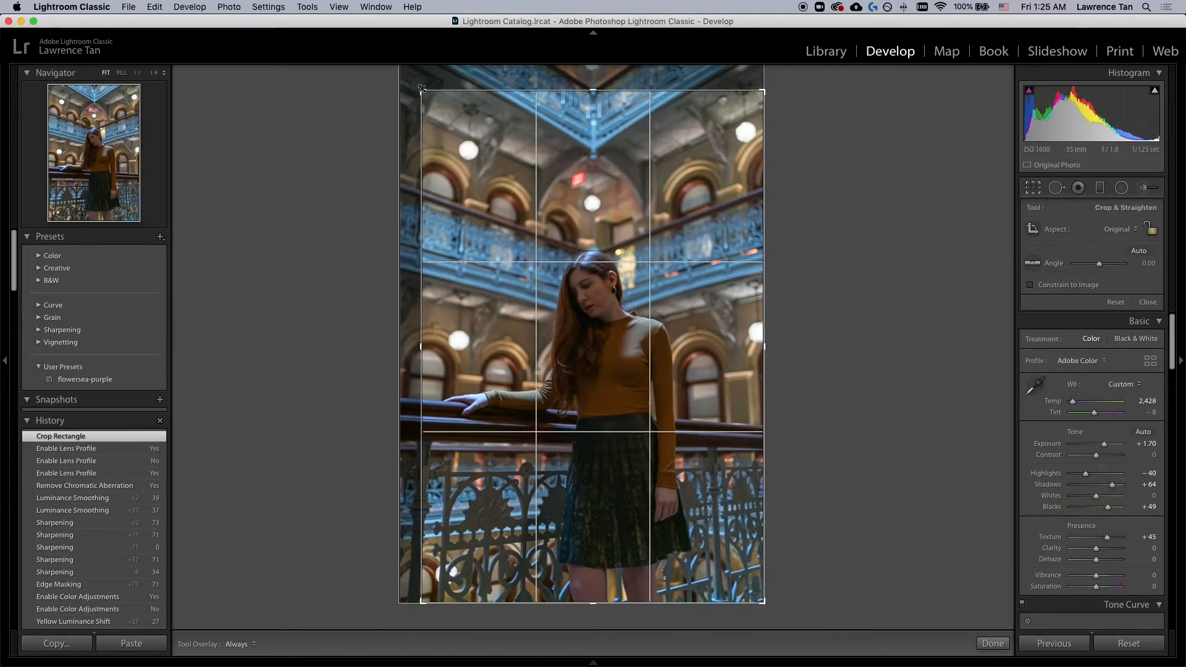
pyautogui.moveTo(602, 171); pyautogui.dragTo(602, 183)
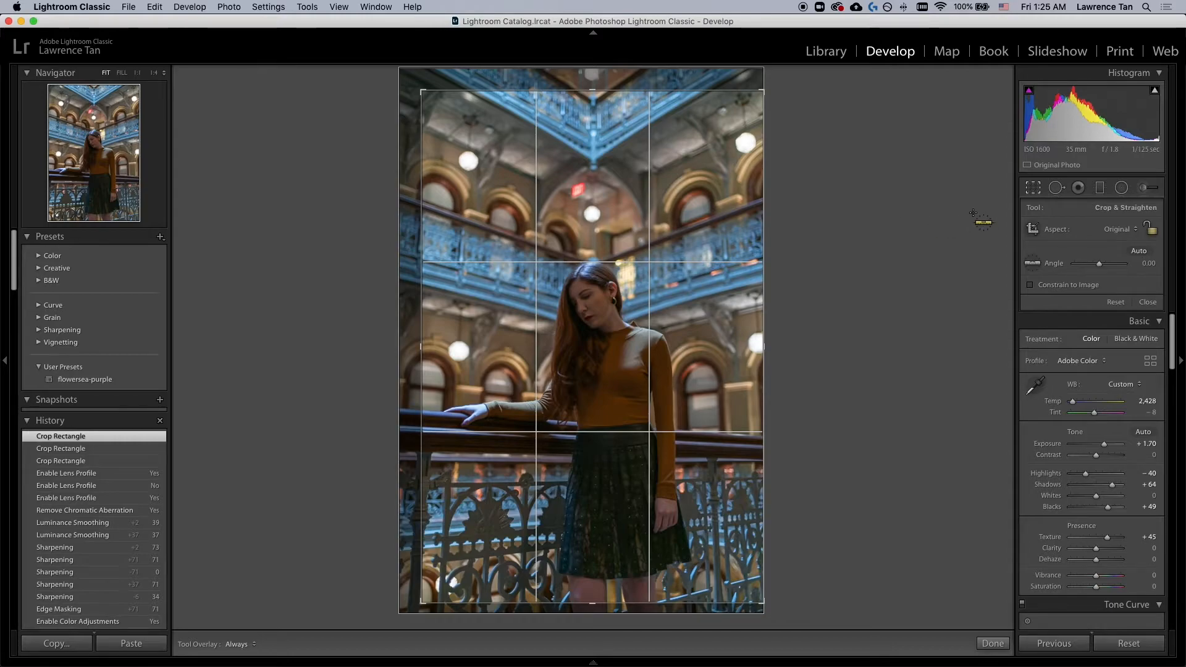
pyautogui.click(1033, 189)
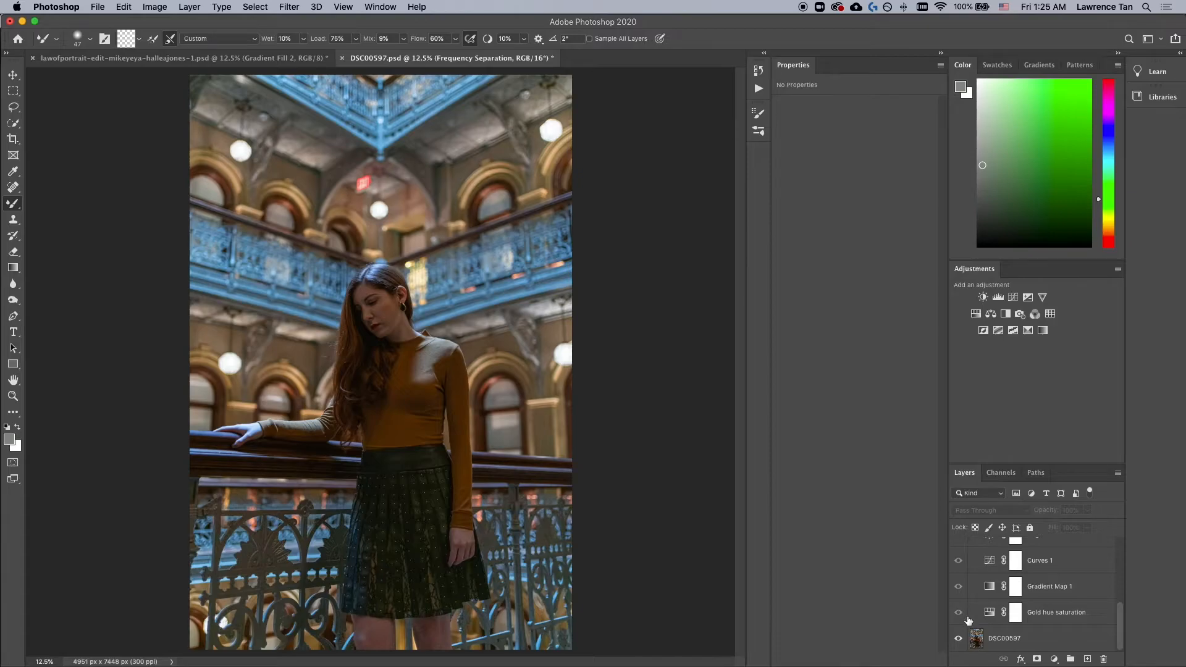
# Step: Toggle the visibility of the Photoshop adjustment layers to compare each layer's effect on the image
pyautogui.scroll(3, 1014, 619)
pyautogui.scroll(-3, 1014, 620)
pyautogui.scroll(3, 1003, 600)
pyautogui.click(958, 588)
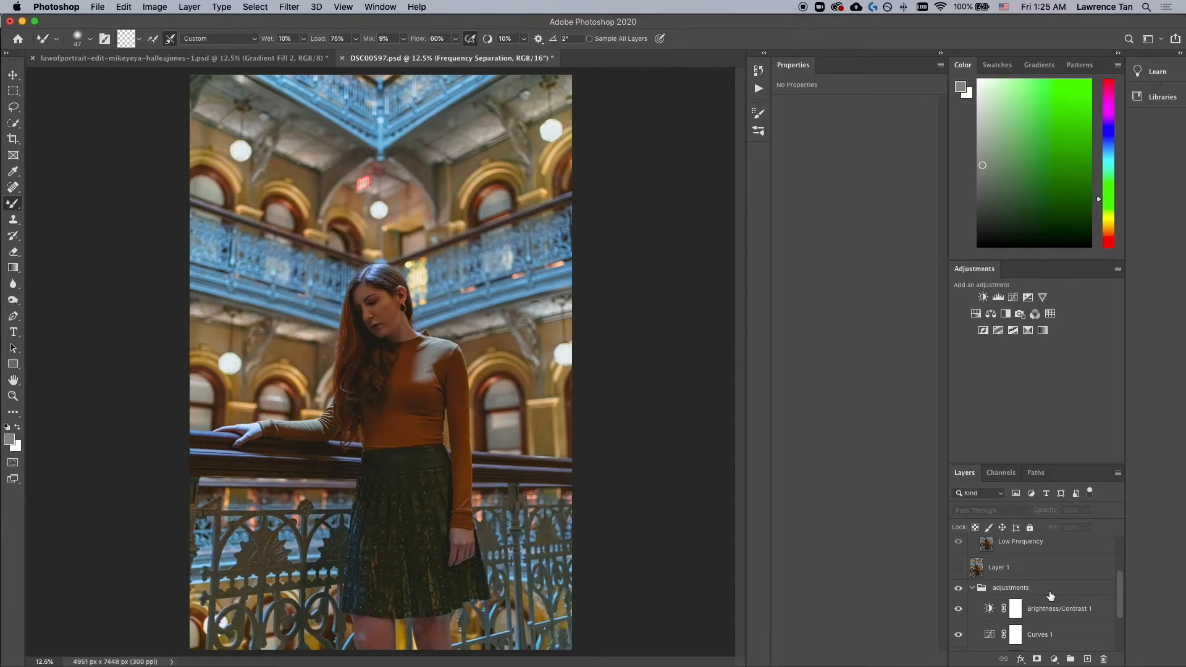
pyautogui.scroll(-3, 1042, 605)
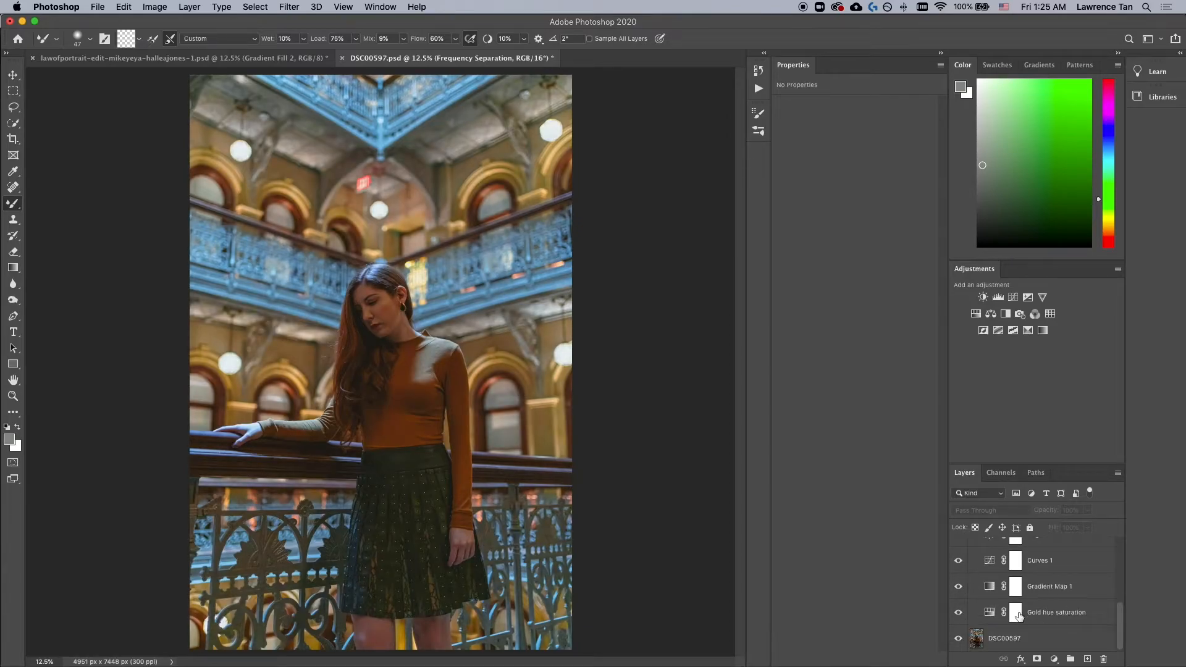
pyautogui.scroll(1, 960, 602)
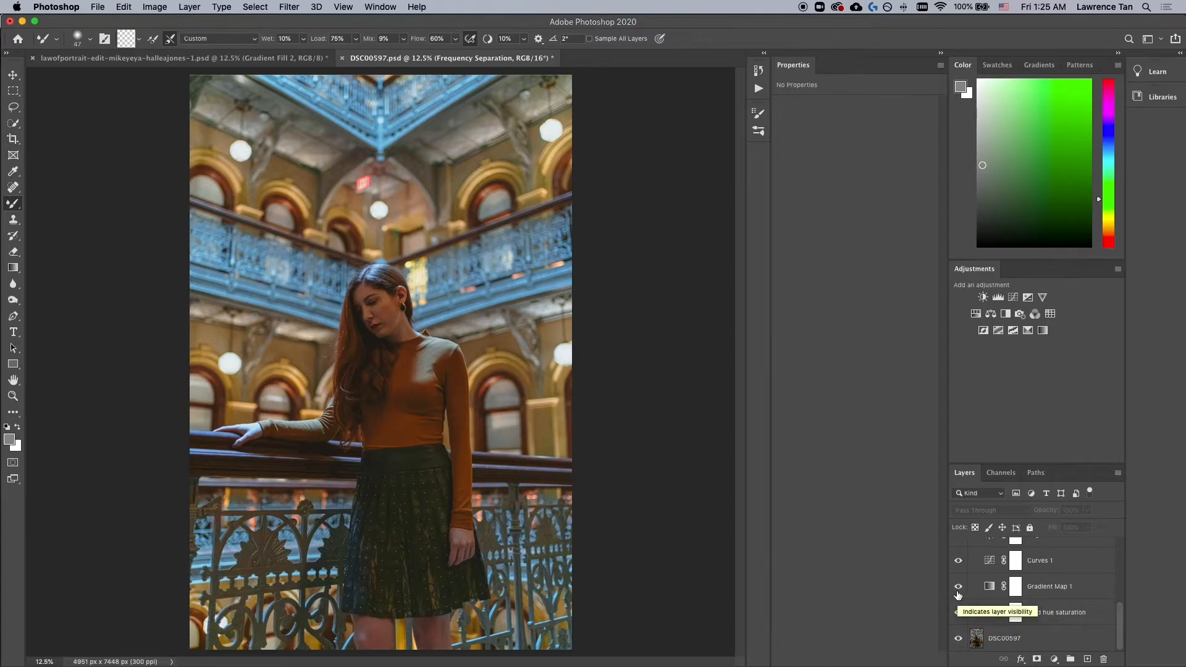
pyautogui.click(958, 592)
pyautogui.click(958, 616)
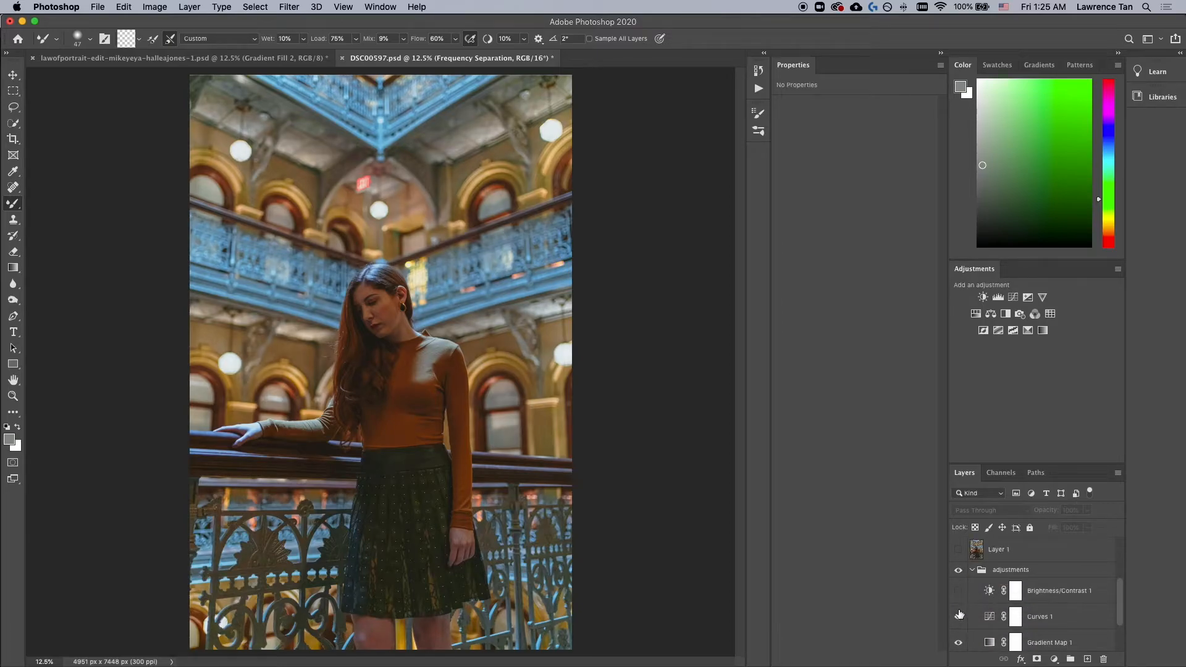
pyautogui.scroll(-2, 964, 629)
pyautogui.click(958, 587)
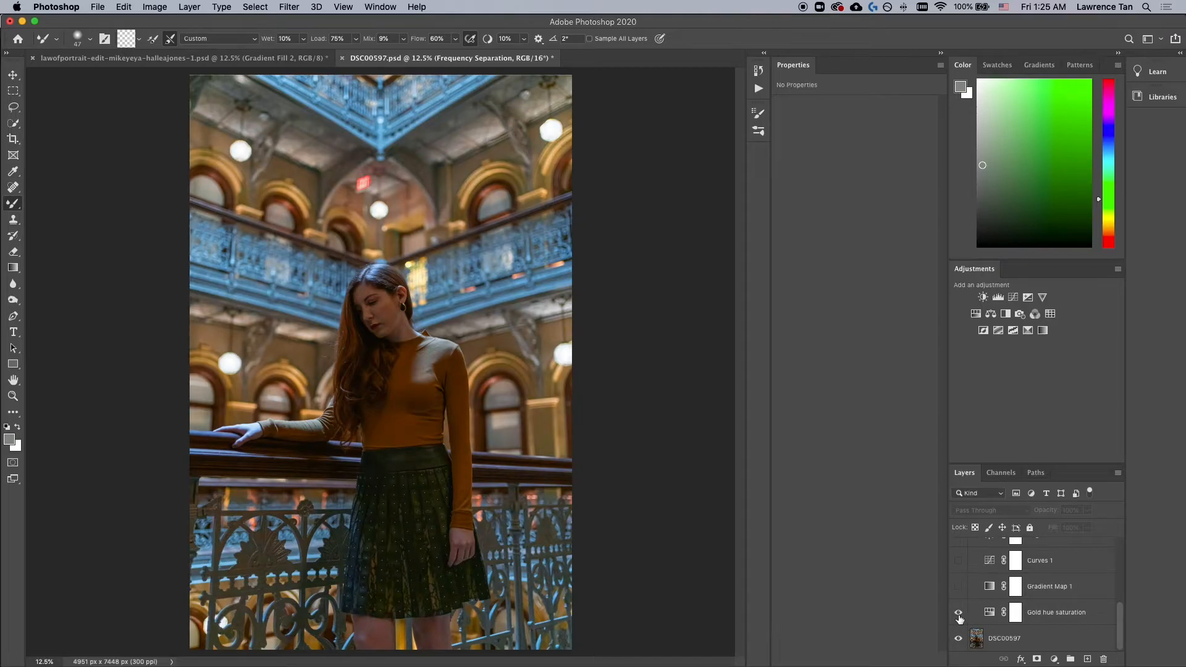
pyautogui.click(959, 616)
# Step: Open the Gold hue saturation layer's properties and view its Yellows channel settings
pyautogui.click(991, 614)
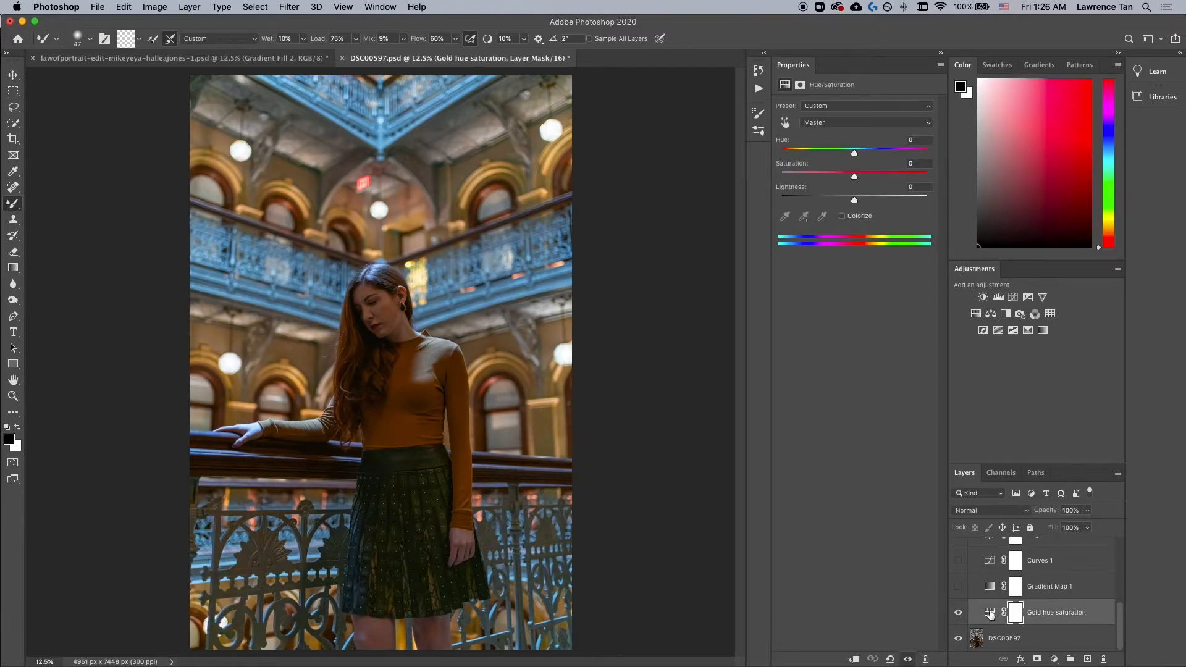
pyautogui.click(841, 122)
pyautogui.click(837, 140)
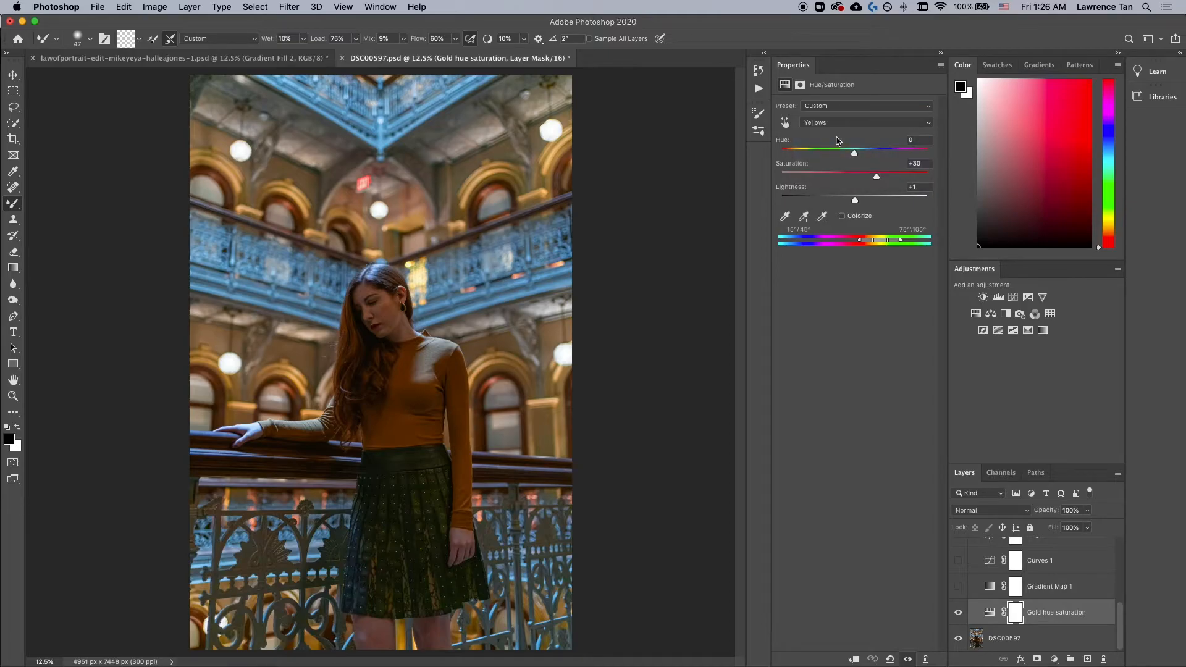
pyautogui.moveTo(877, 179)
pyautogui.mouseDown()
pyautogui.moveTo(855, 179)
pyautogui.moveTo(872, 180)
pyautogui.mouseUp()
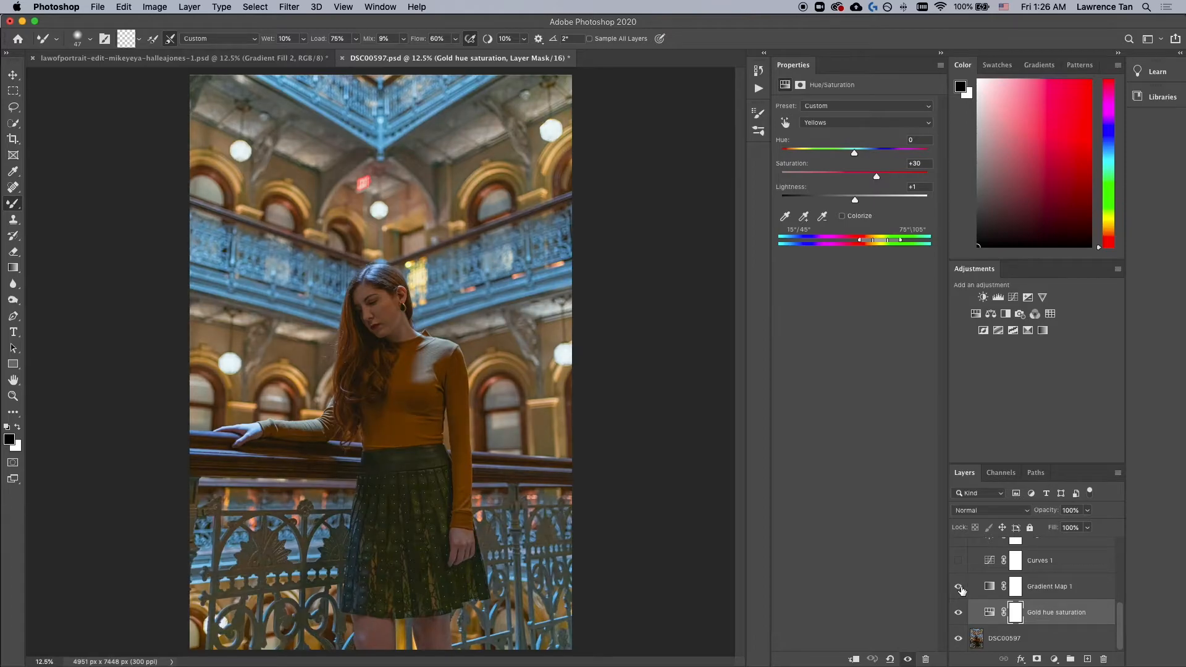
# Step: Open the Gradient Map layer's gradient in the Gradient Editor to examine it
pyautogui.click(959, 588)
pyautogui.click(959, 588)
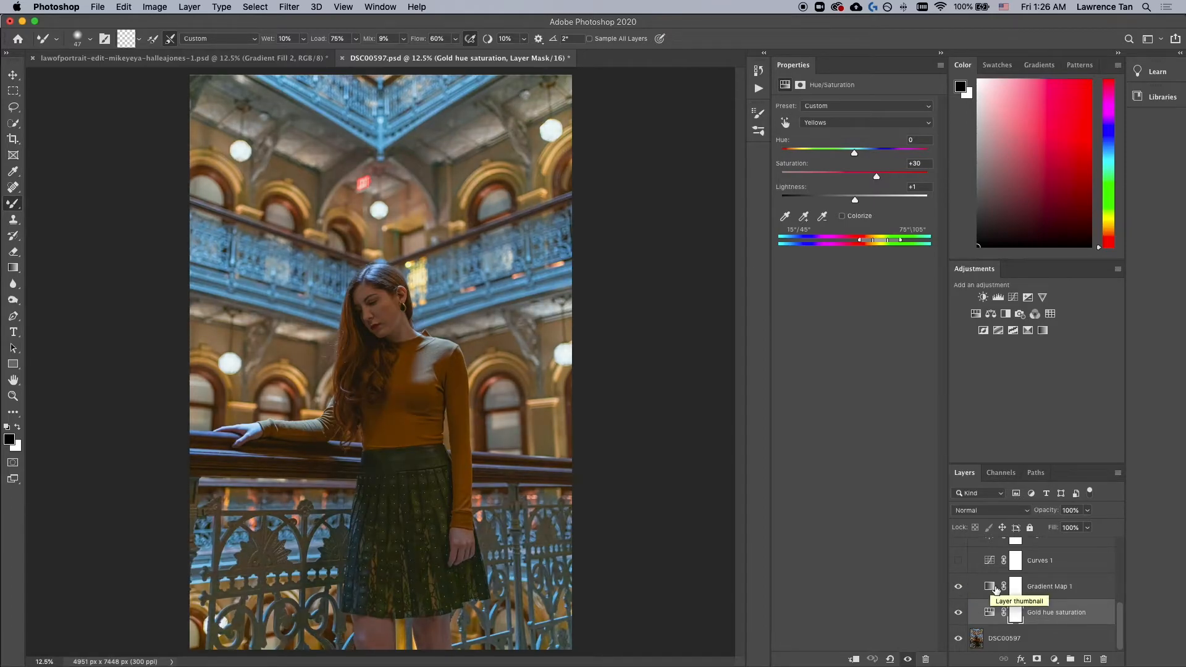
pyautogui.click(1054, 659)
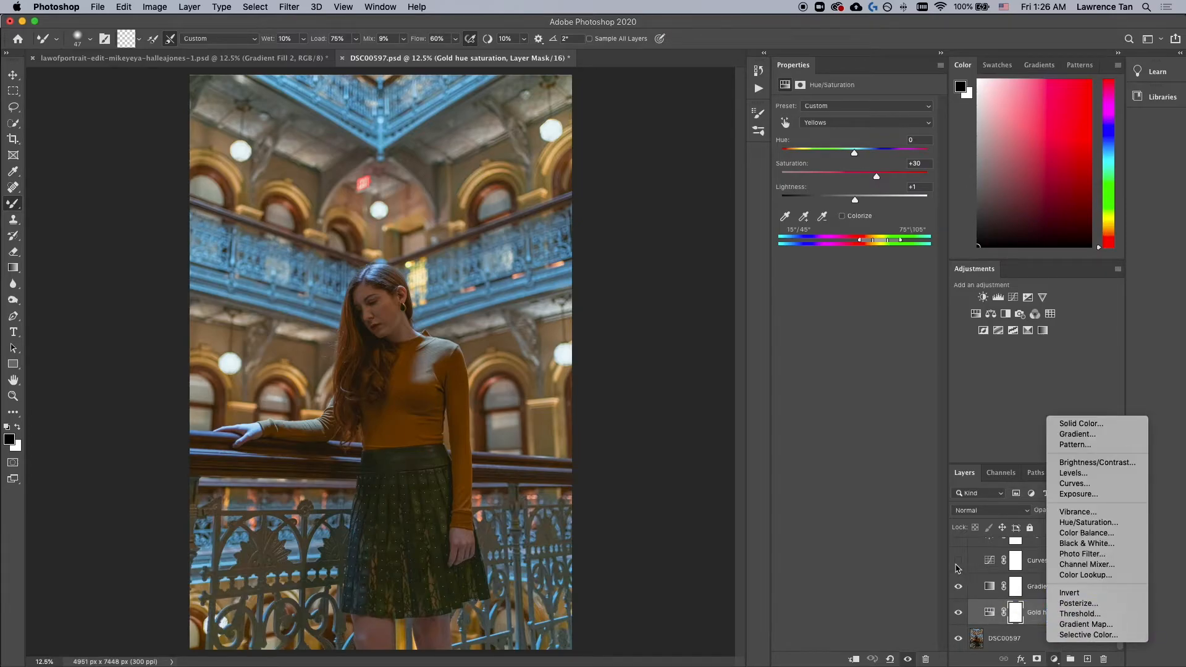
pyautogui.click(1019, 605)
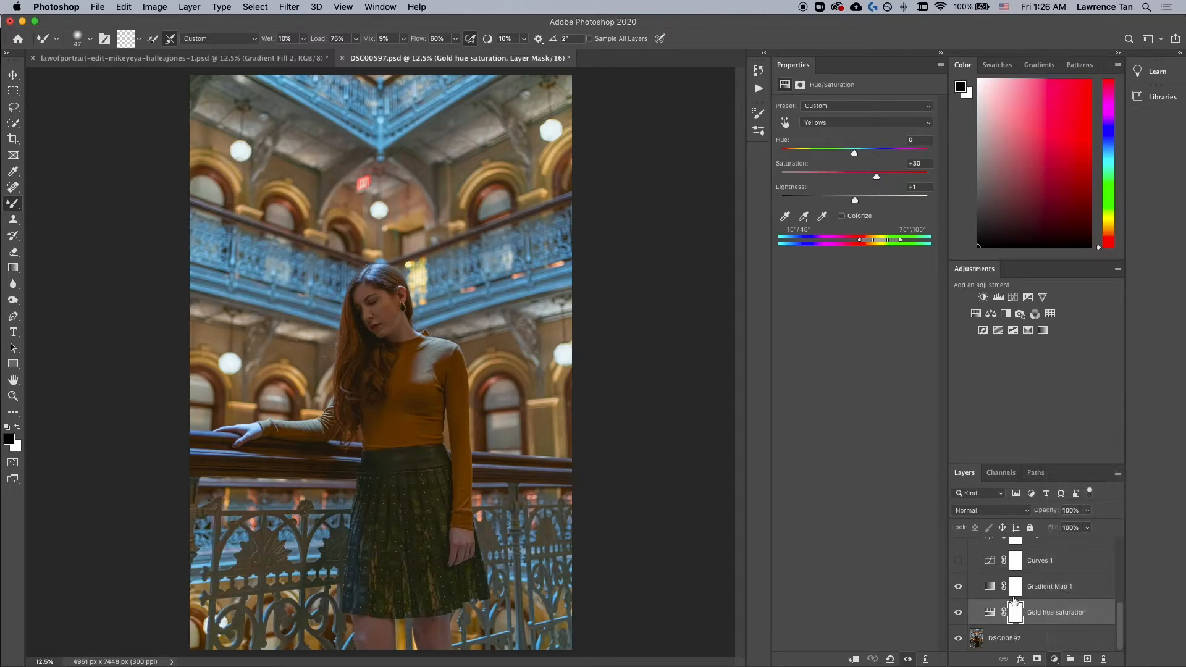
pyautogui.click(1001, 589)
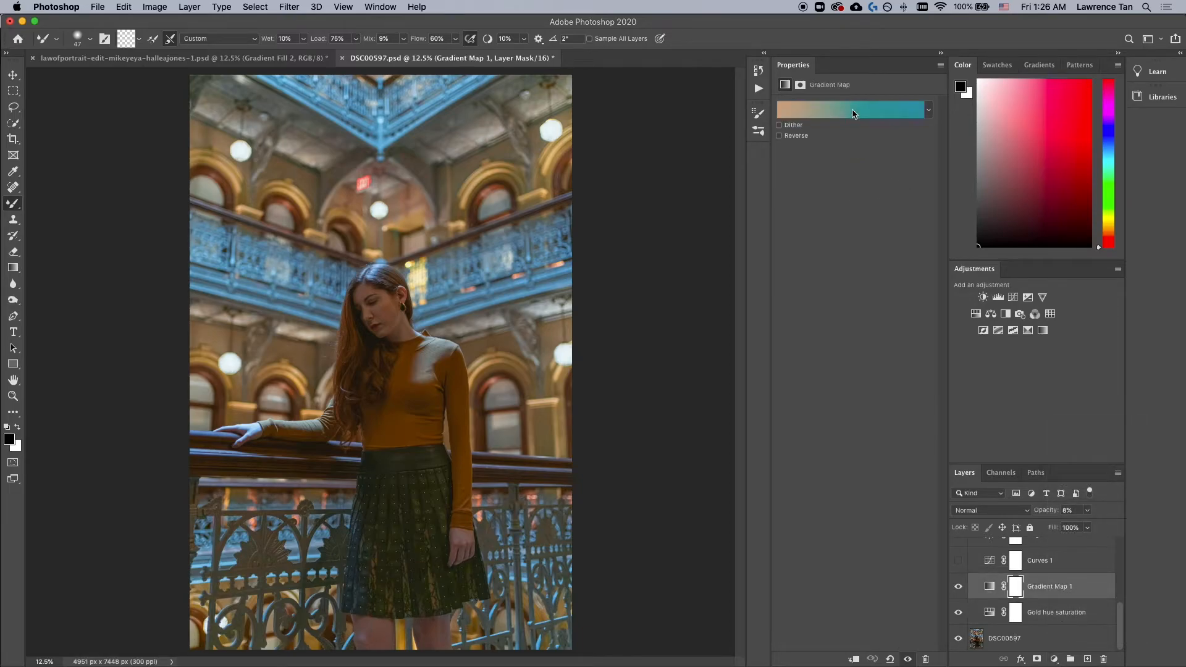
pyautogui.click(855, 114)
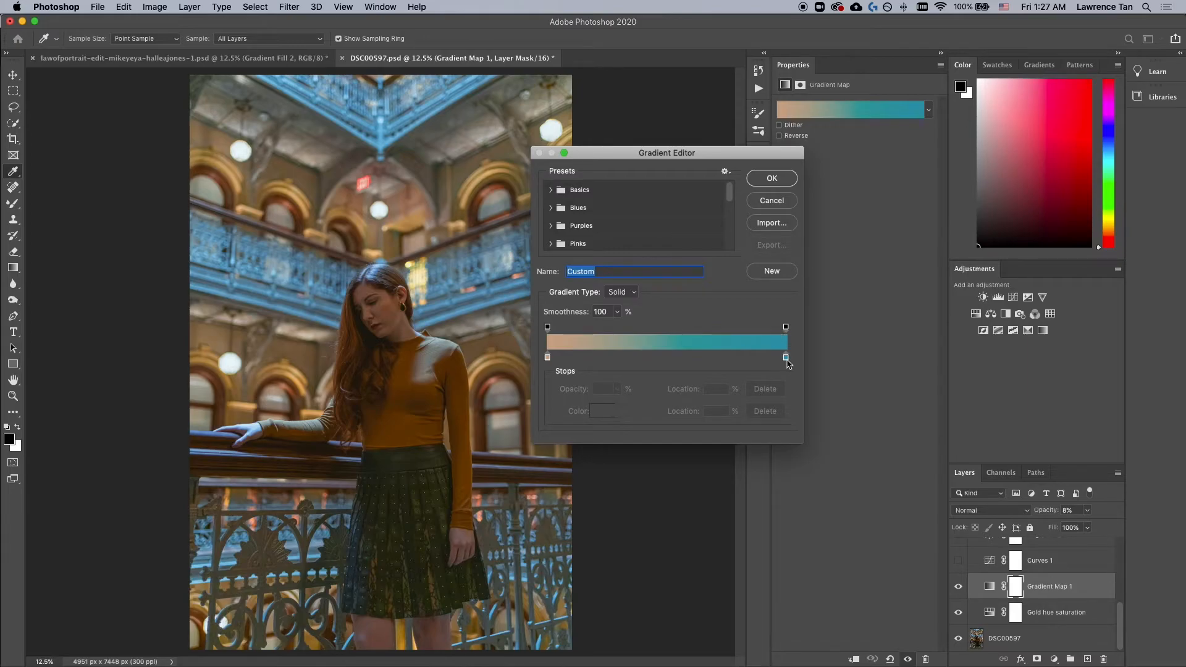
# Step: Inspect the colours of both stops of the Gradient Map's gradient, then cancel the Gradient Editor
pyautogui.click(786, 361)
pyautogui.click(612, 411)
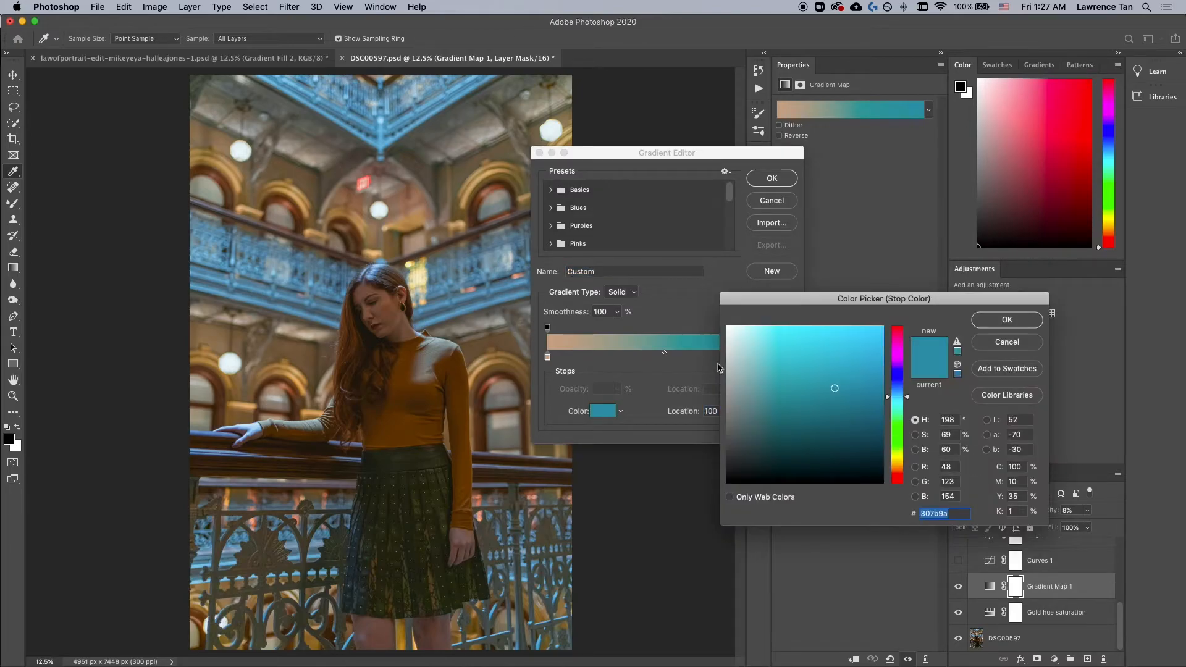
pyautogui.click(995, 345)
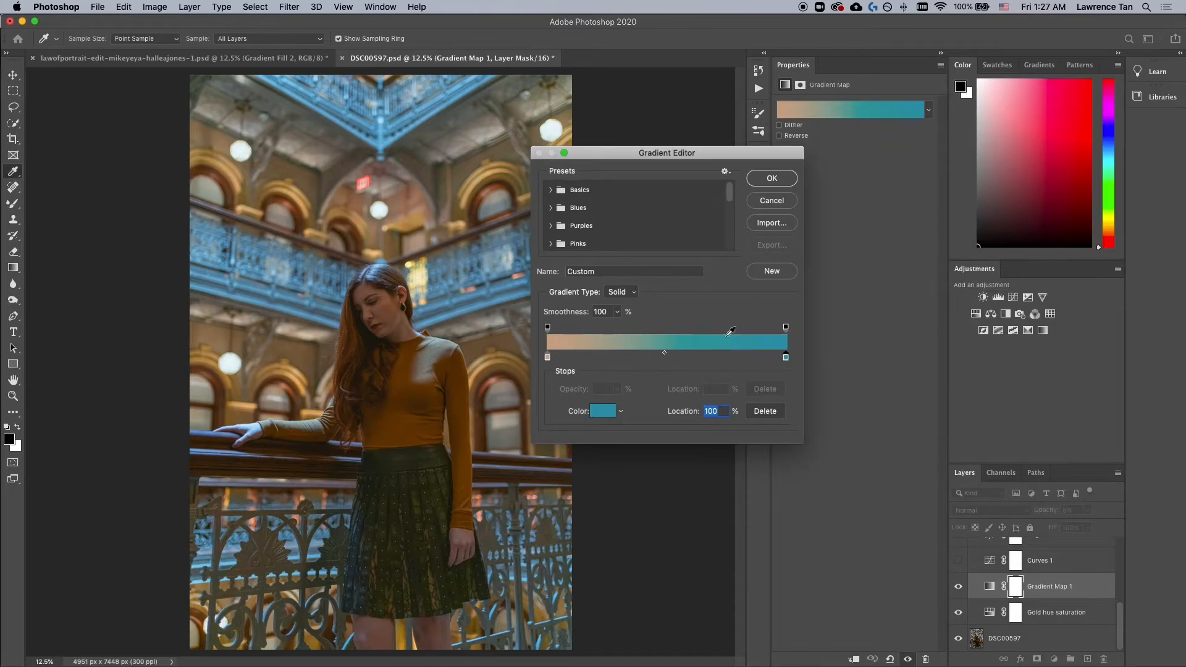
pyautogui.click(548, 358)
pyautogui.click(603, 411)
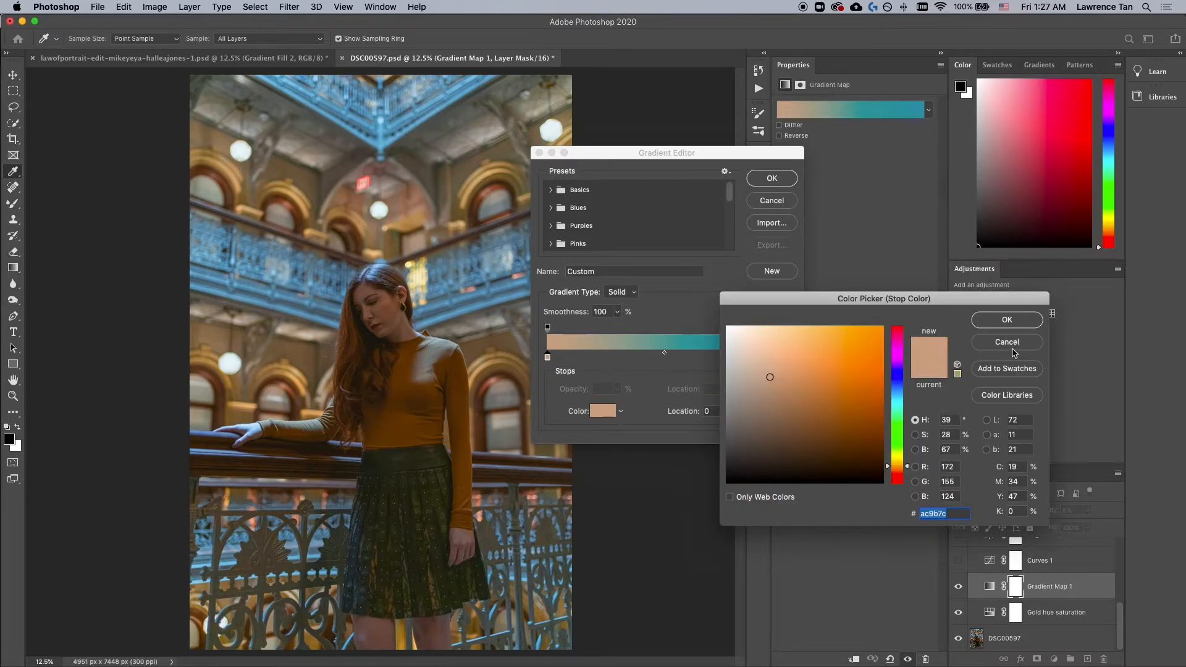
pyautogui.click(1012, 344)
pyautogui.click(772, 200)
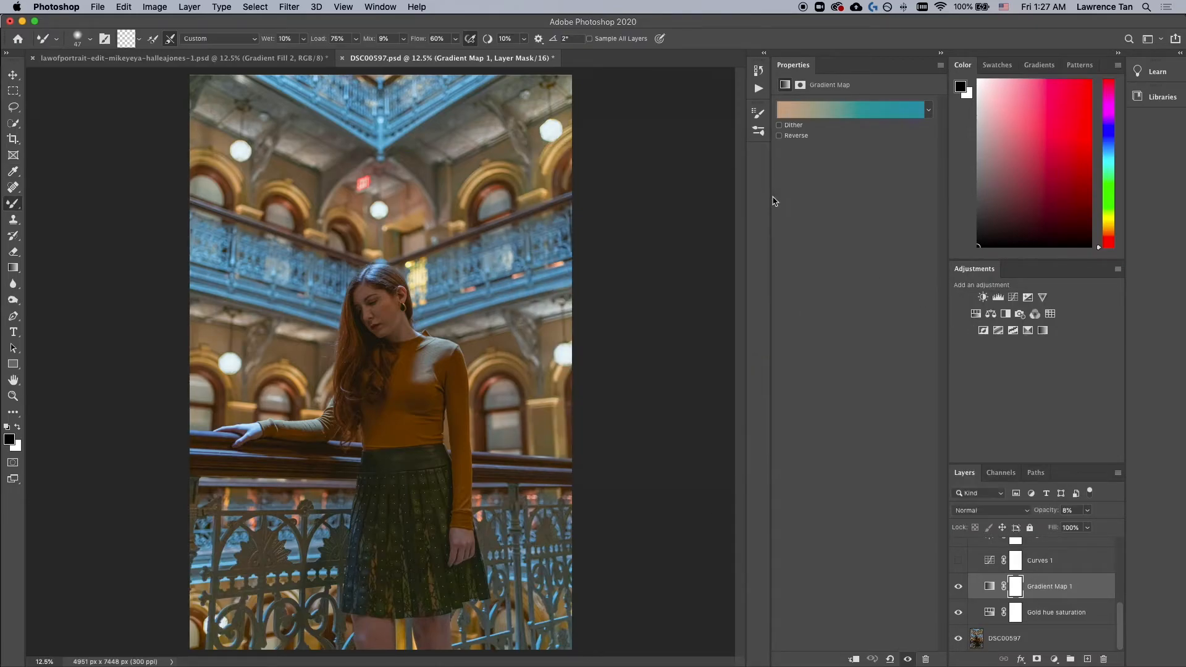
# Step: Try raising the Gradient Map layer's opacity to 18% and 28%, then restore it to 8%
pyautogui.click(1067, 511)
pyautogui.press('Left')
pyautogui.write('1')
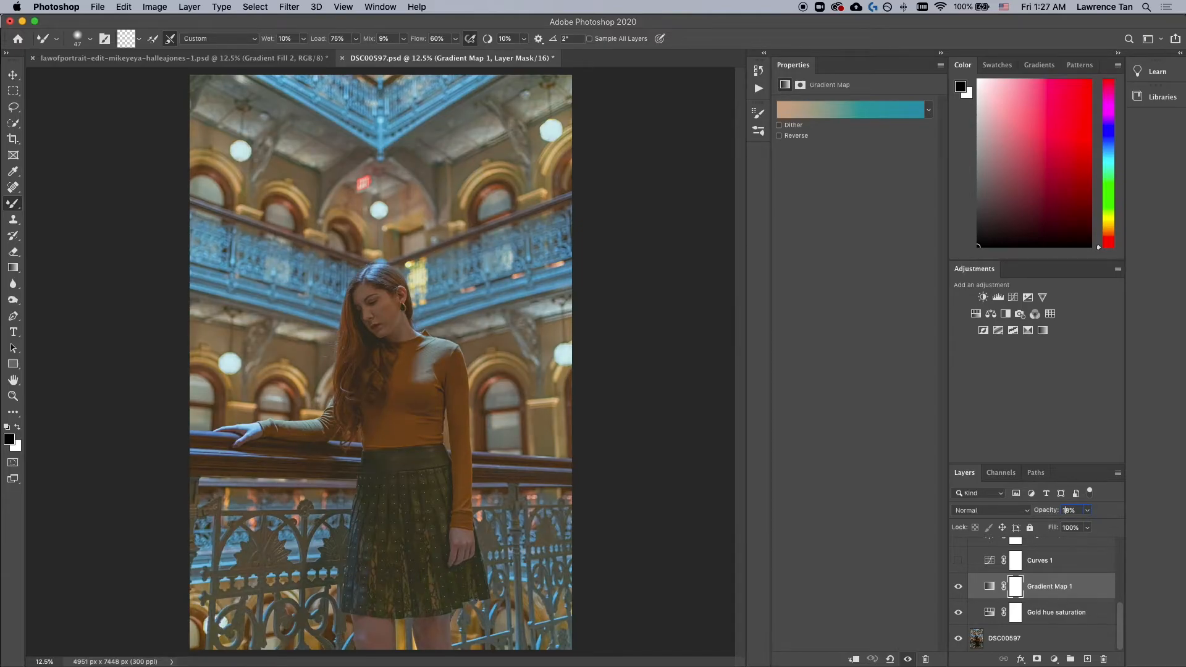
pyautogui.press('BackSpace')
pyautogui.write('2')
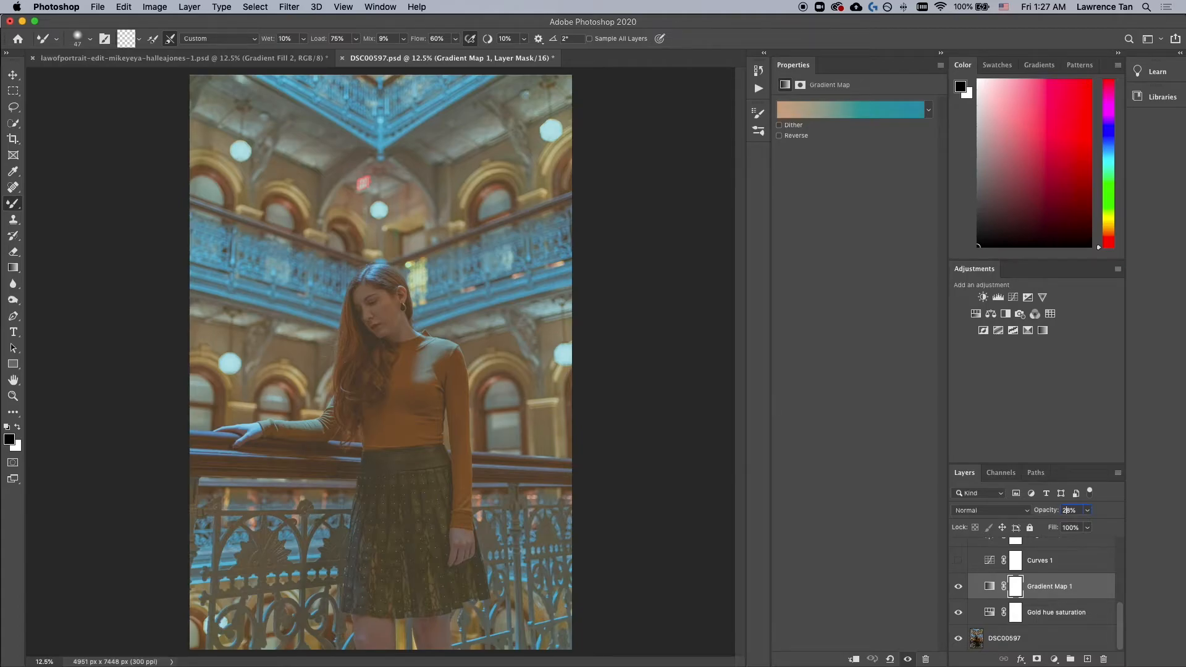
pyautogui.press('BackSpace')
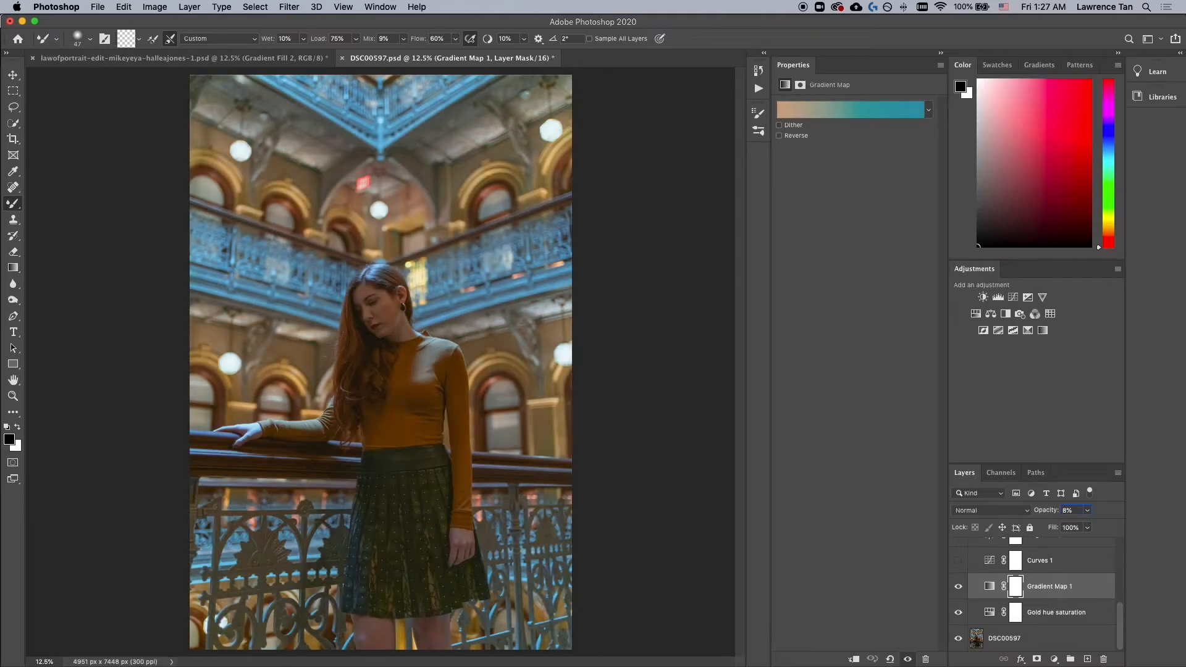
# Step: Toggle the Gradient Map layer's visibility to compare the image with and without it
pyautogui.click(959, 587)
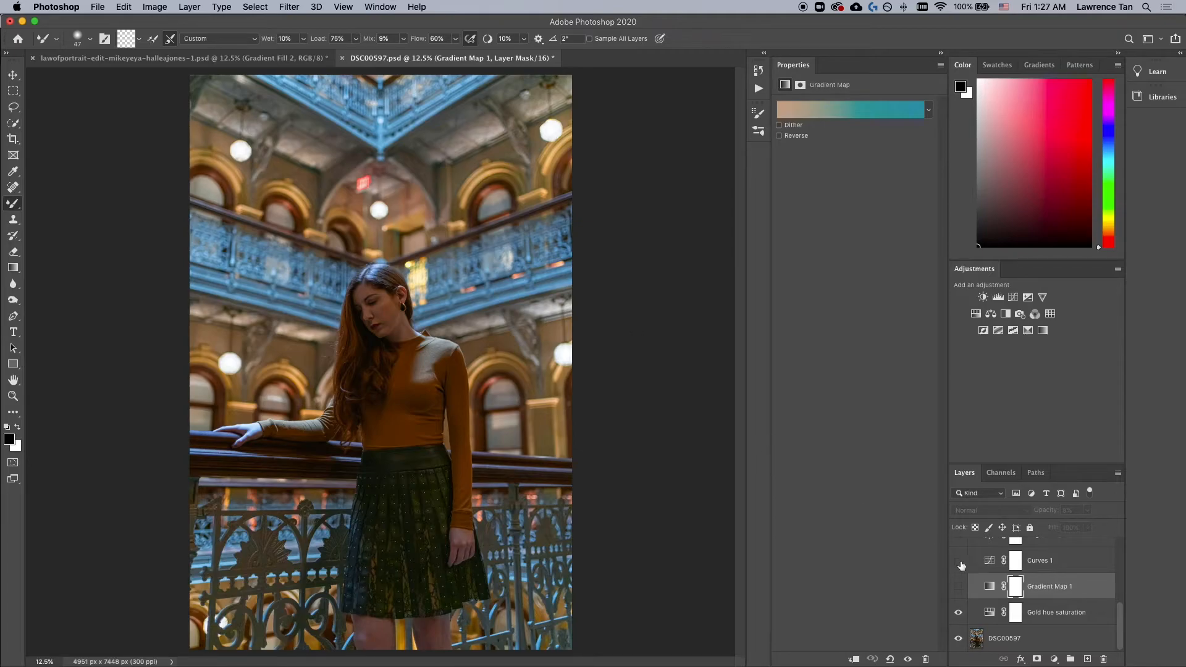
pyautogui.click(959, 586)
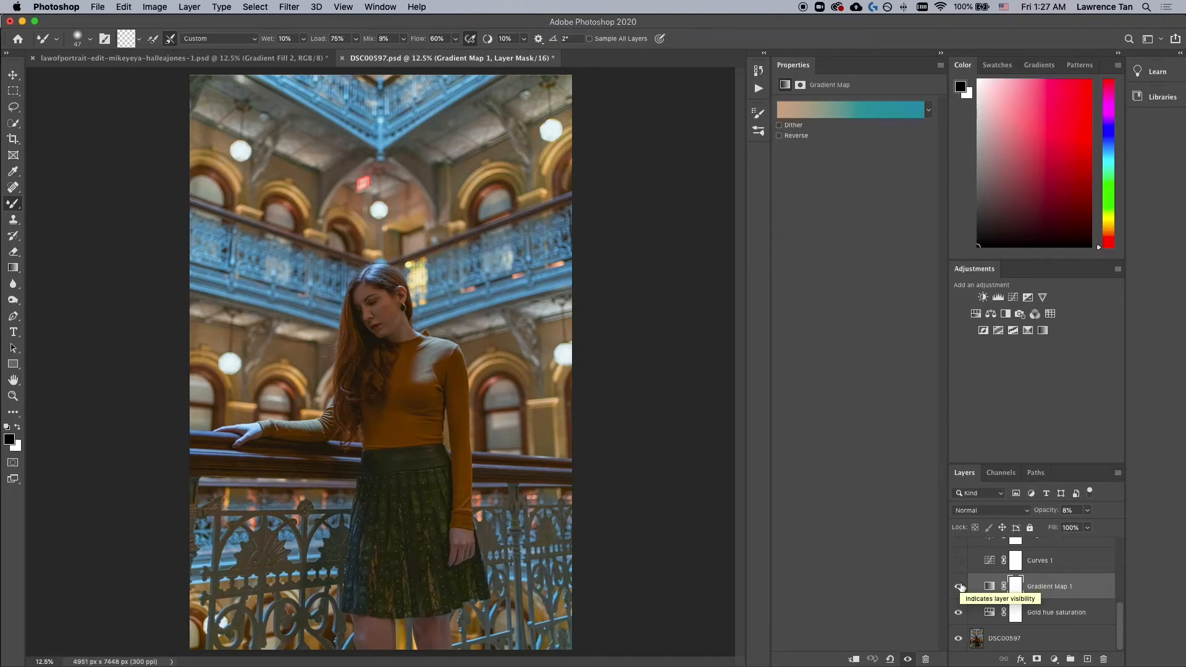
pyautogui.click(959, 587)
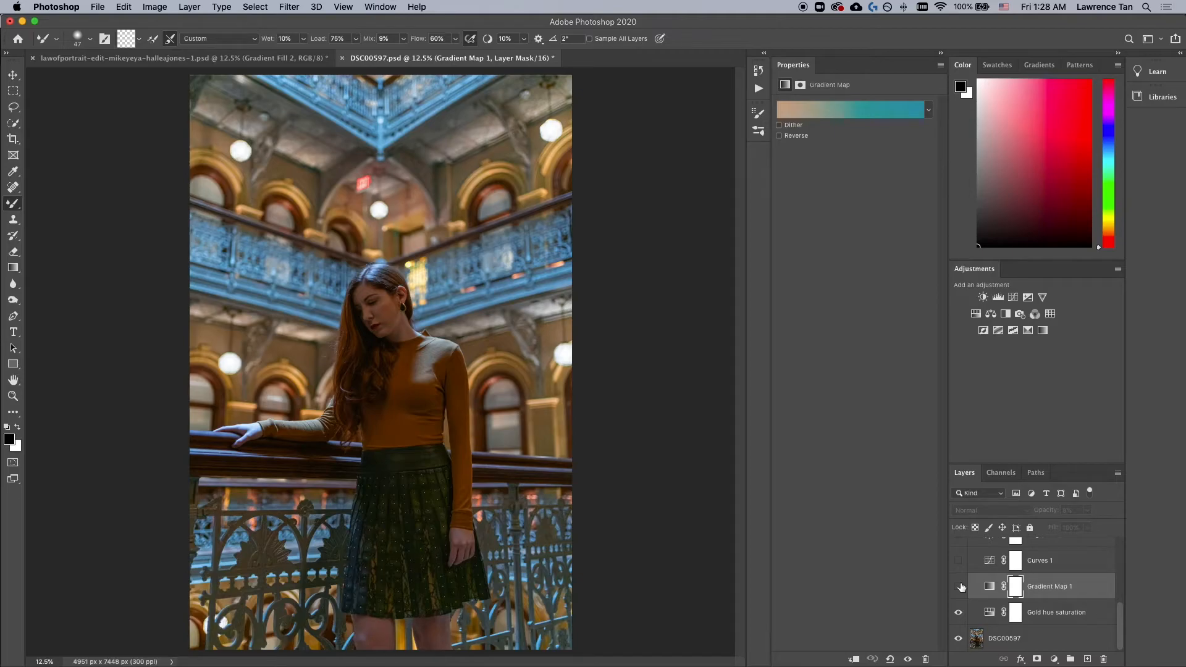
pyautogui.click(959, 586)
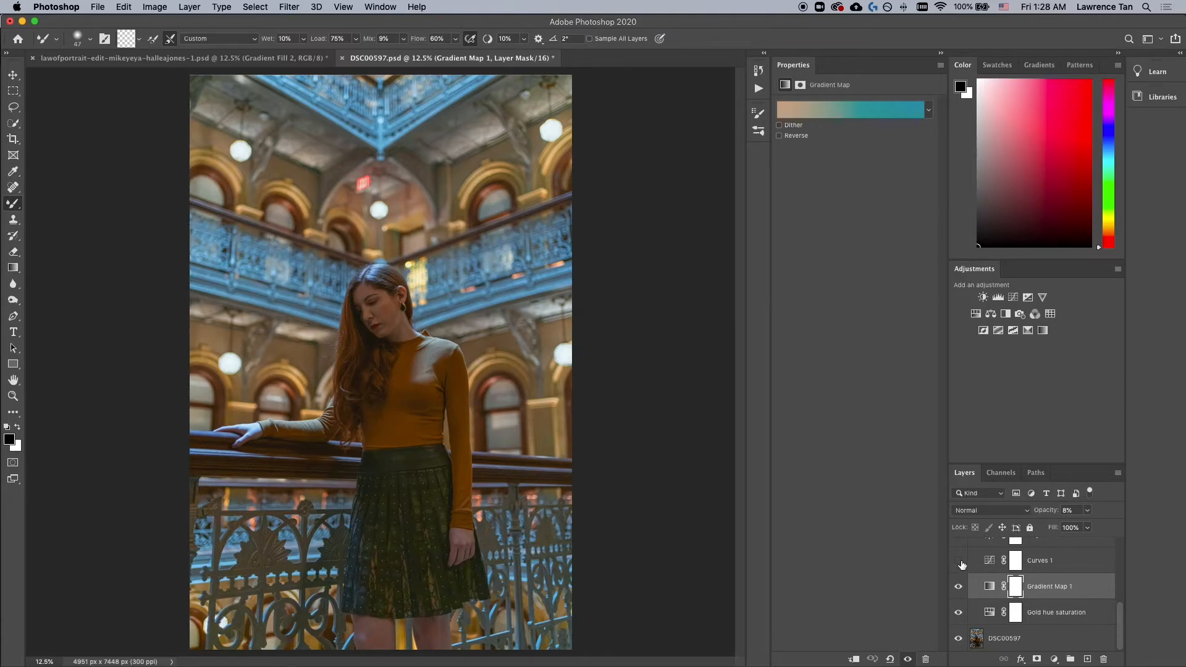
# Step: Toggle the Curves layer's visibility and open its curve properties to examine the adjustment
pyautogui.scroll(3, 962, 564)
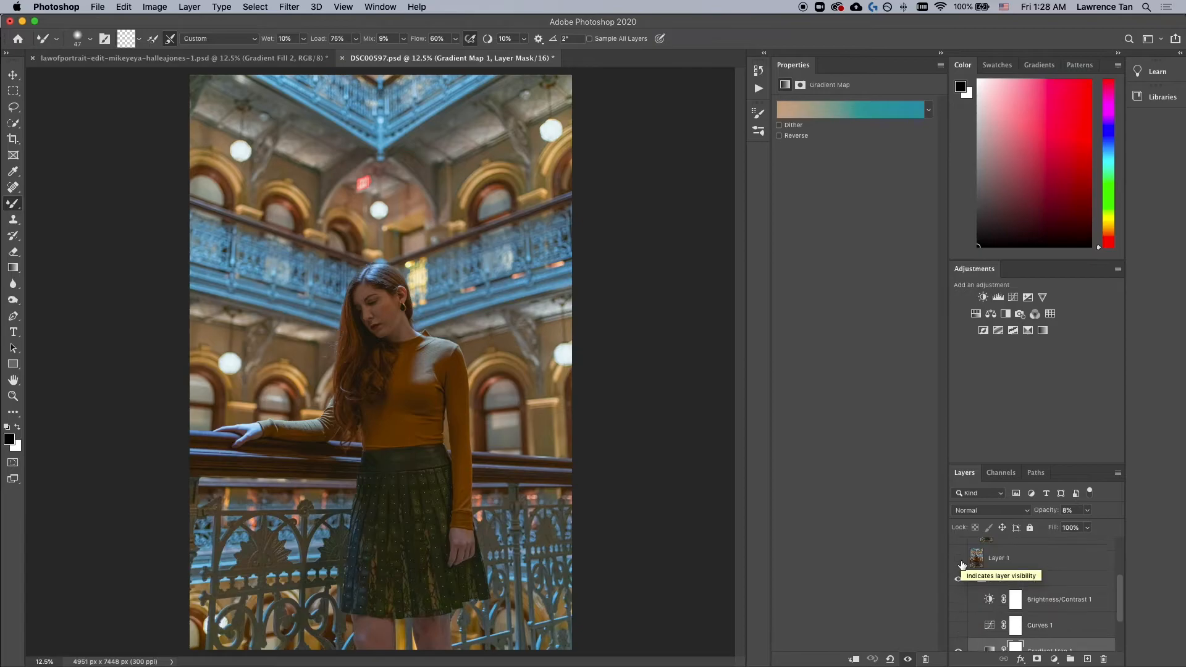
pyautogui.click(959, 628)
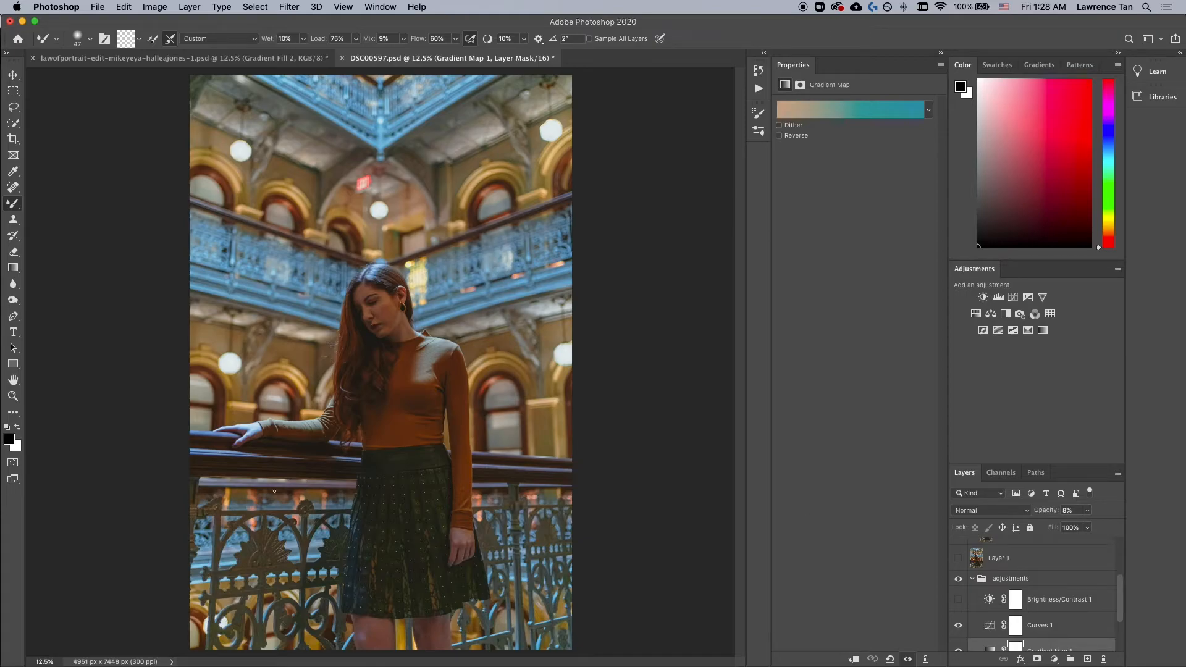
pyautogui.click(958, 626)
pyautogui.click(989, 627)
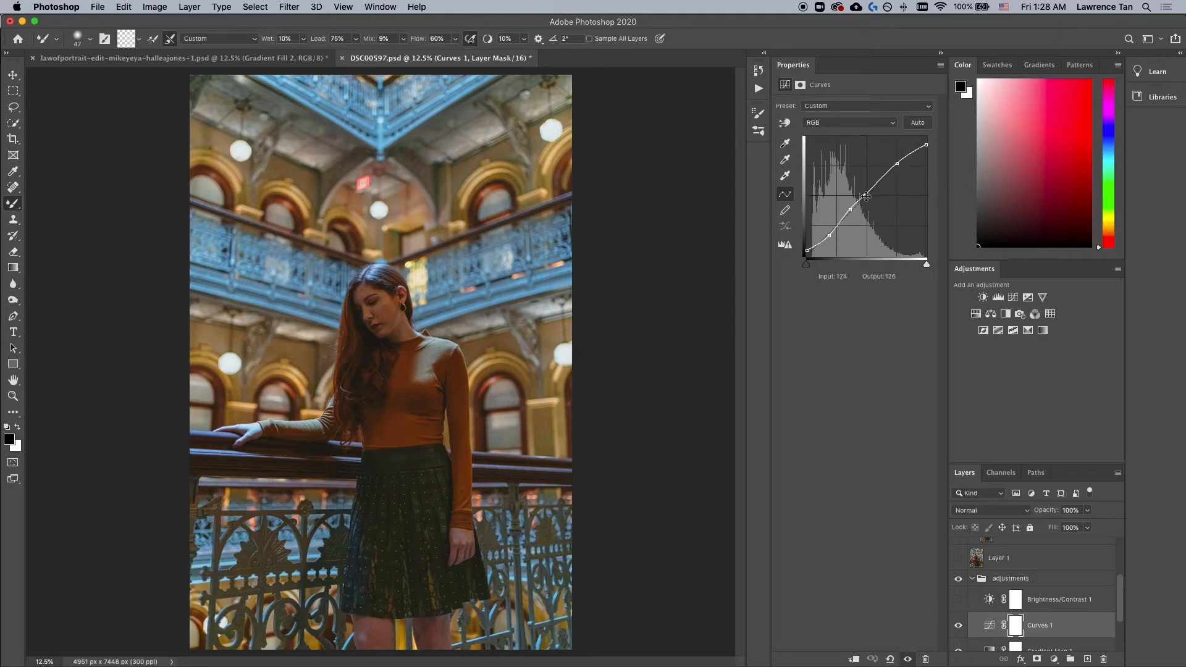
pyautogui.click(850, 211)
pyautogui.scroll(-2, 975, 606)
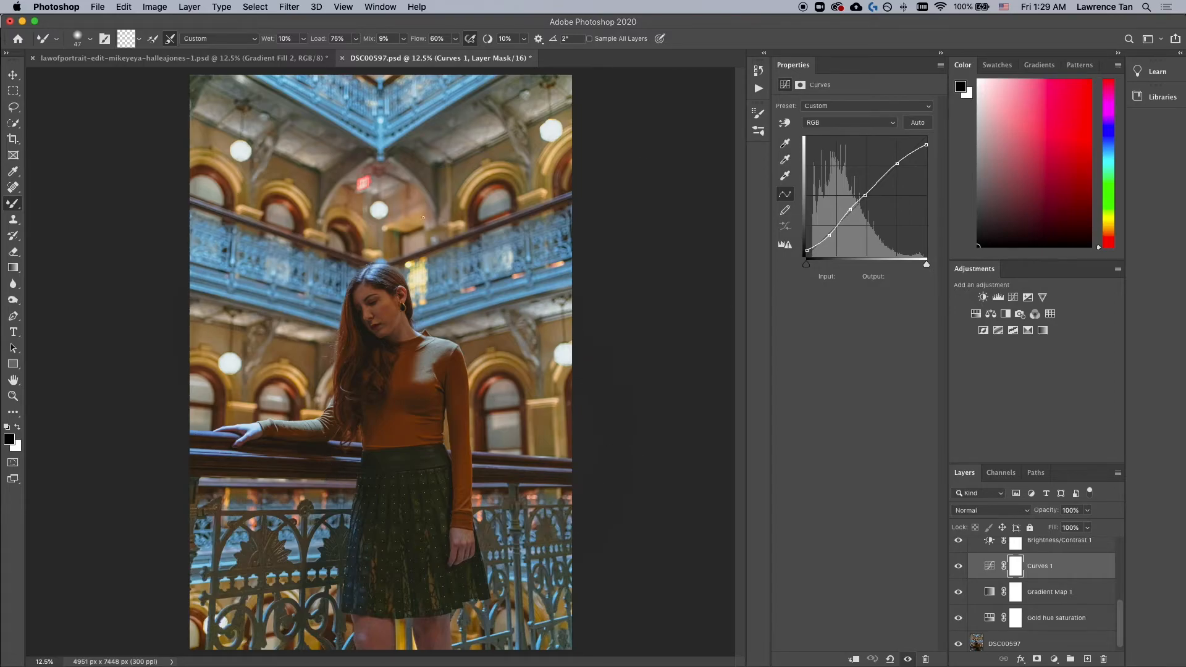
pyautogui.scroll(4, 994, 590)
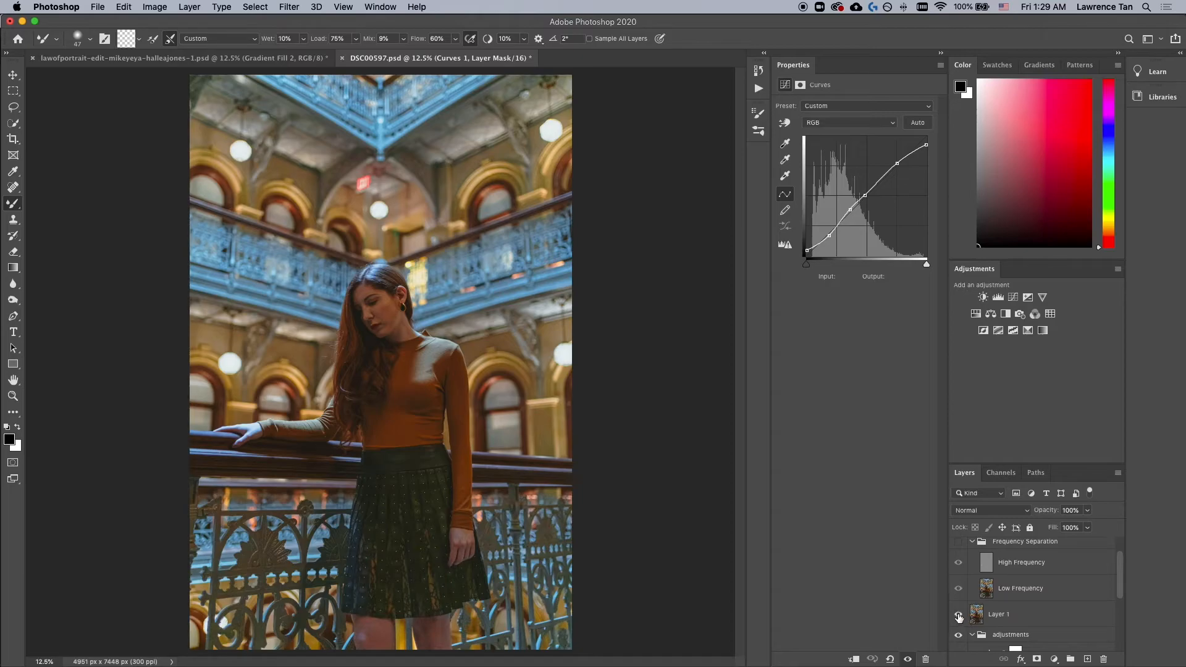
# Step: Add a new empty layer above Layer 1 and delete Layer 1
pyautogui.click(1004, 616)
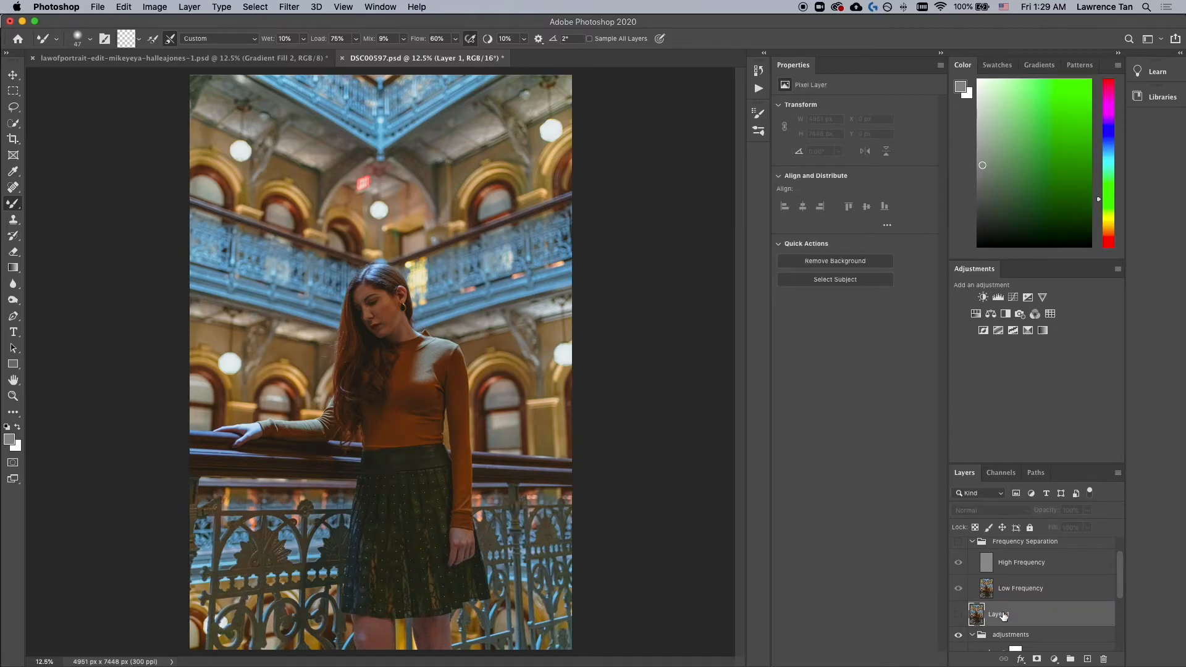
pyautogui.click(1089, 659)
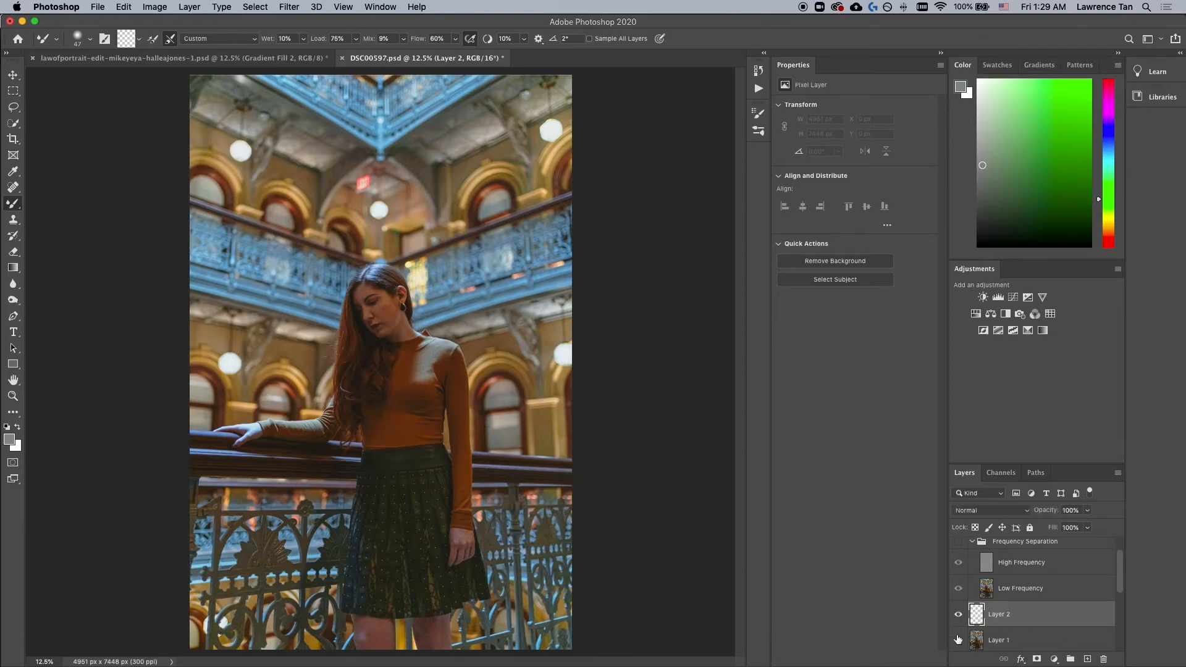
pyautogui.scroll(-2, 1040, 640)
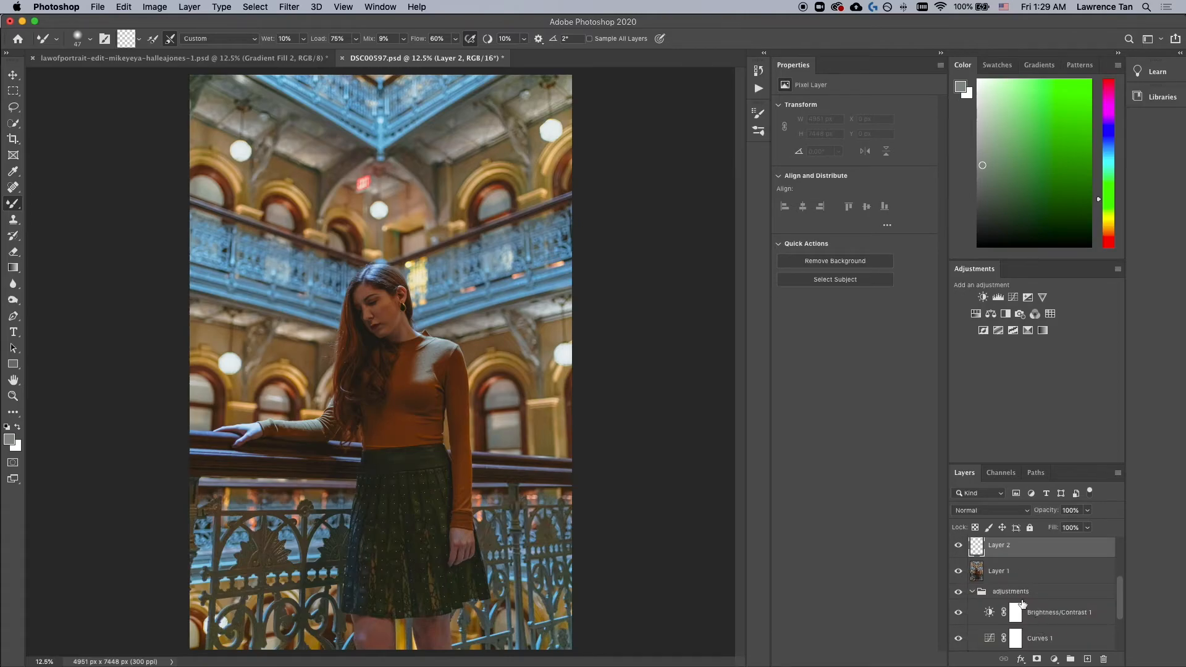
pyautogui.click(1001, 576)
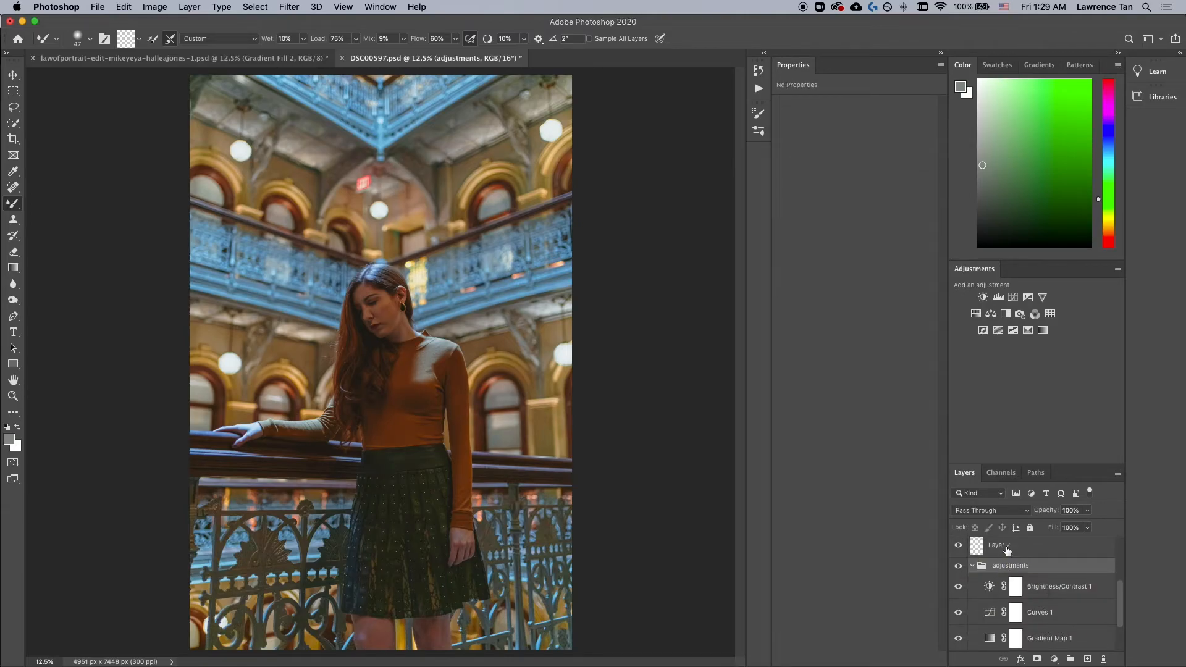
pyautogui.press('BackSpace')
pyautogui.scroll(-1, 1009, 582)
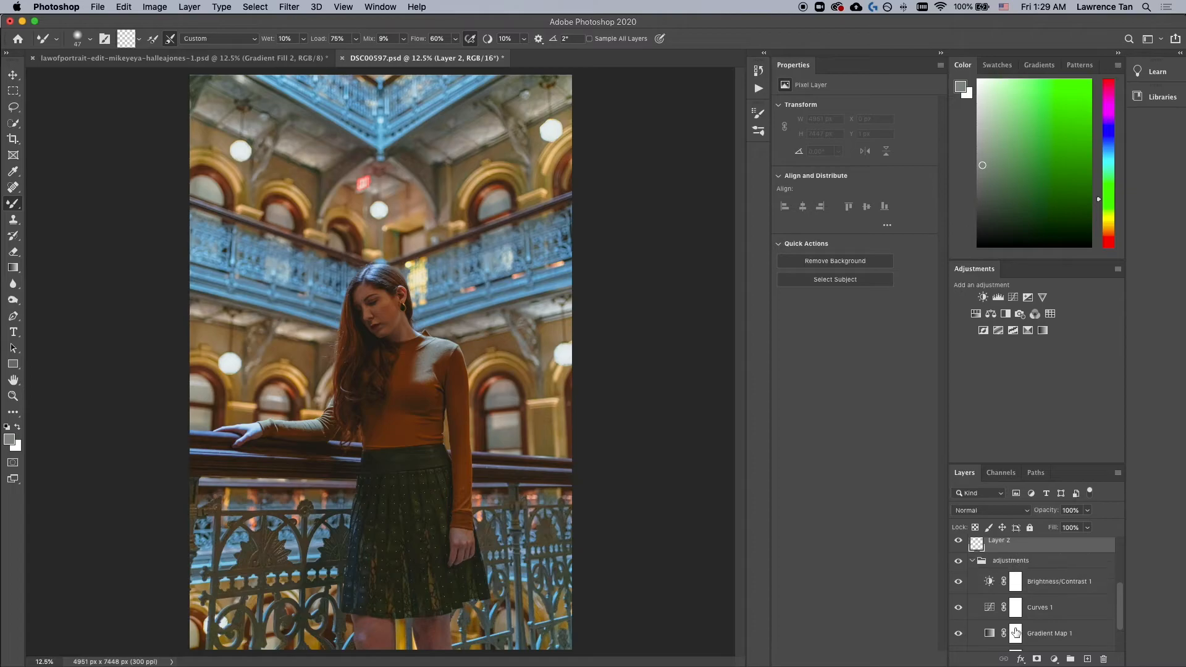
pyautogui.scroll(1, 1017, 587)
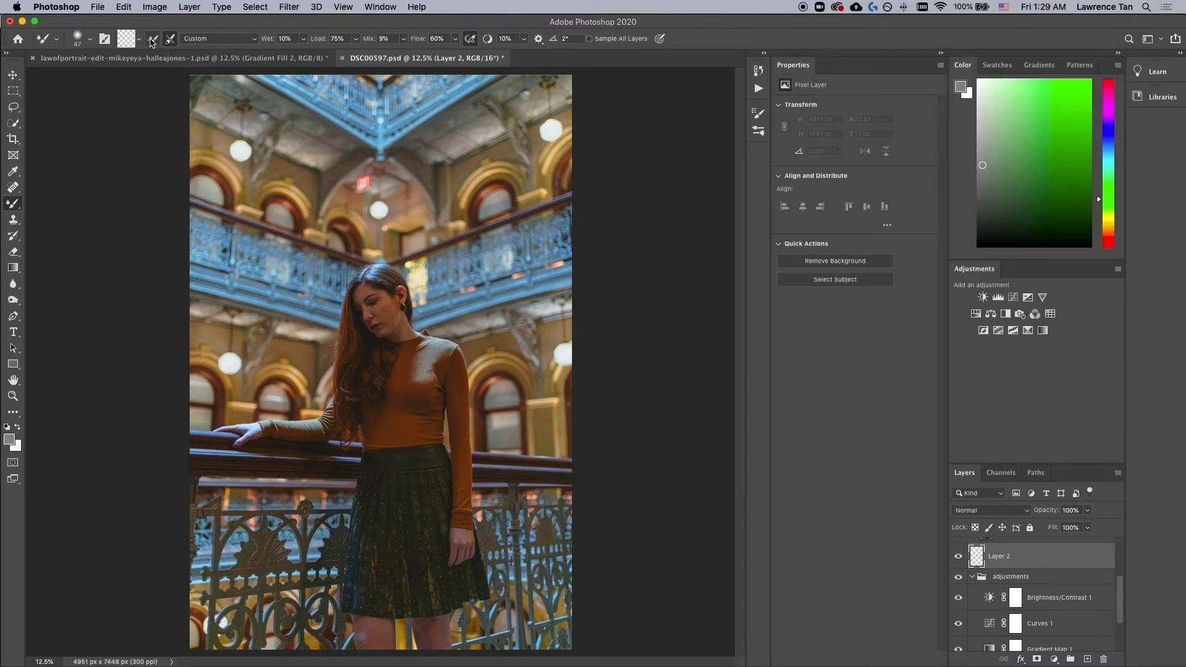
# Step: Use Apply Image to fill the new Layer 2 with the merged visible image
pyautogui.click(154, 7)
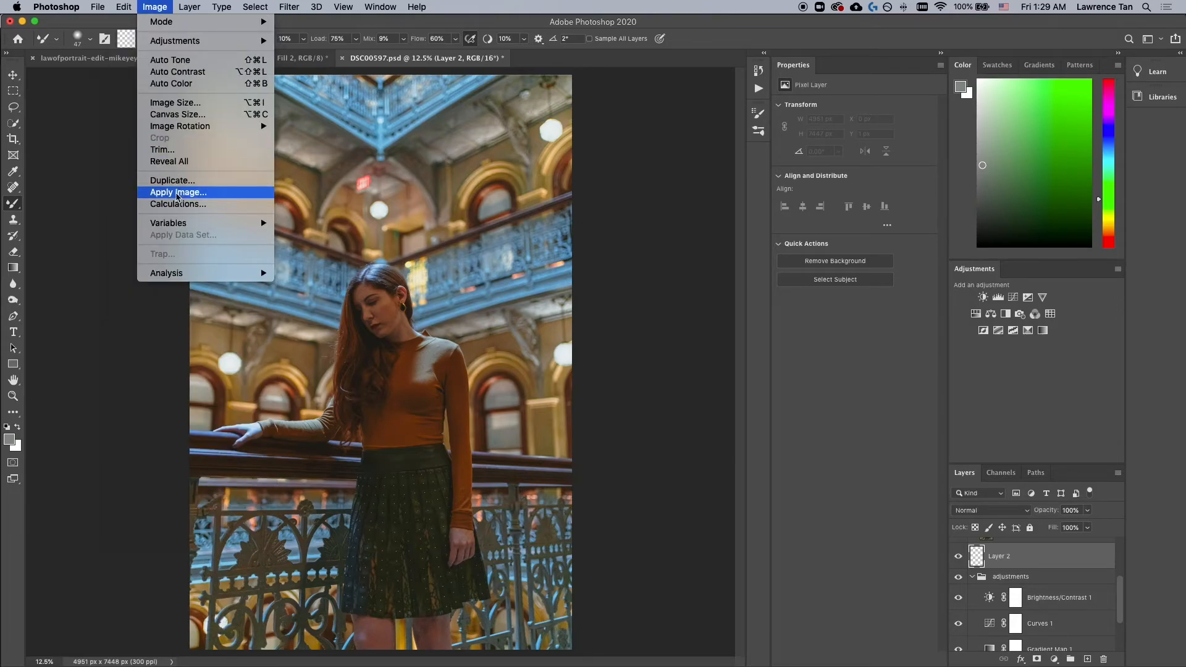
pyautogui.click(178, 192)
pyautogui.click(704, 198)
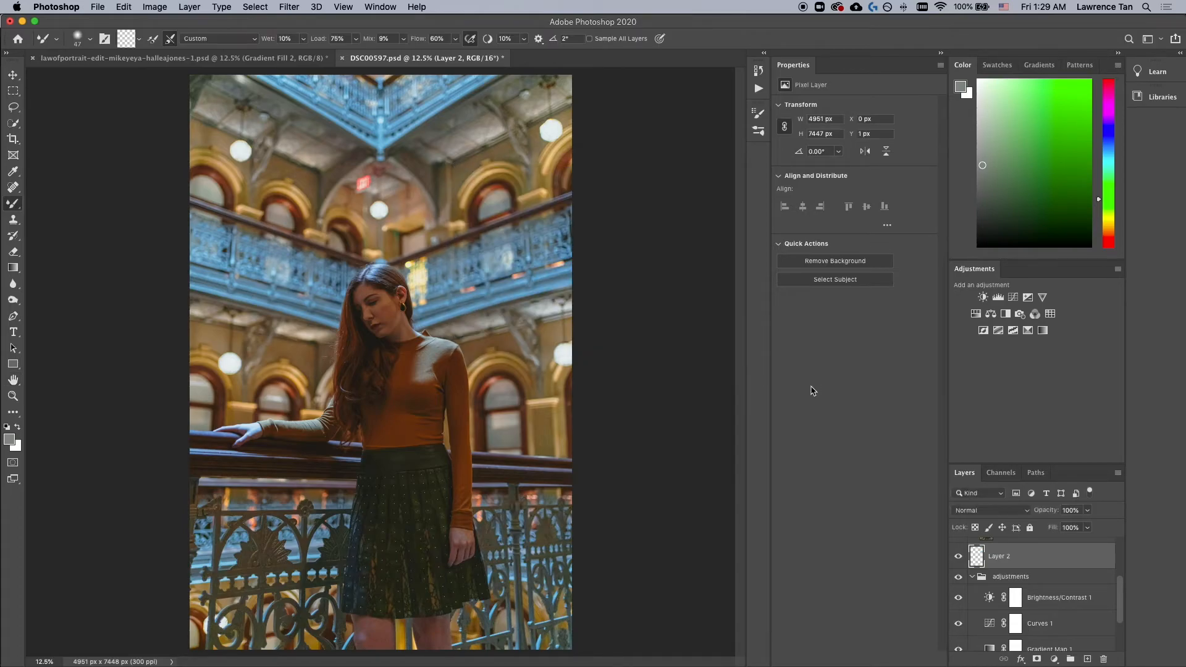
# Step: Toggle the adjustments and Frequency Separation groups' visibility and reselect Layer 2
pyautogui.click(961, 561)
pyautogui.scroll(3, 1000, 581)
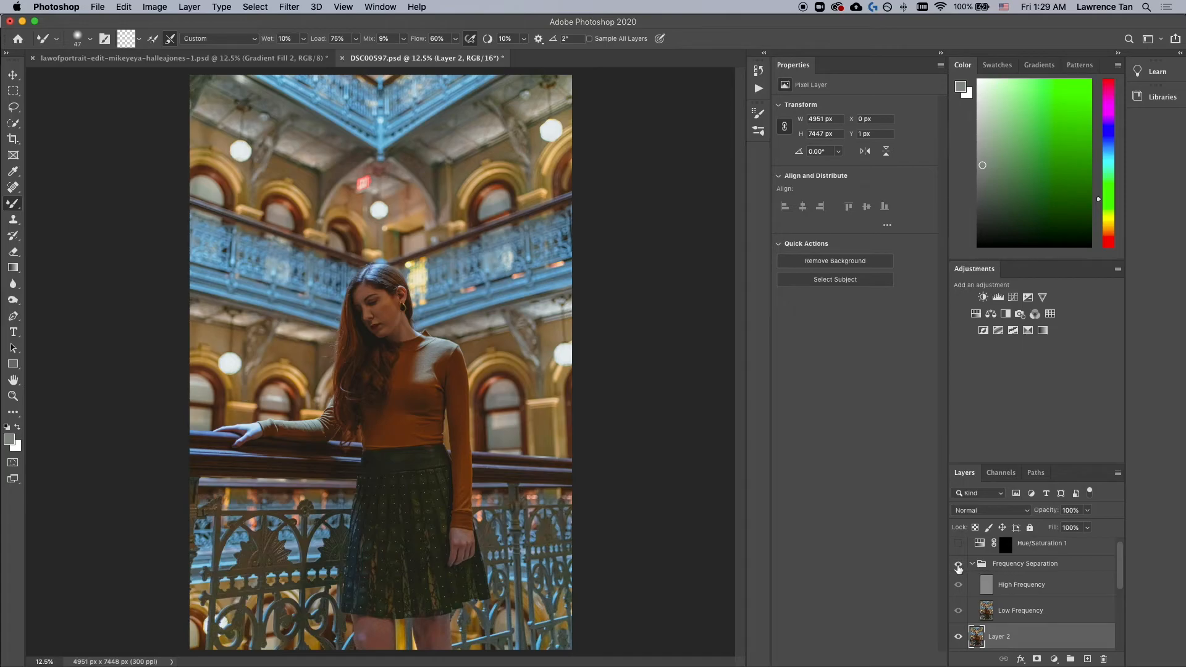
pyautogui.click(958, 565)
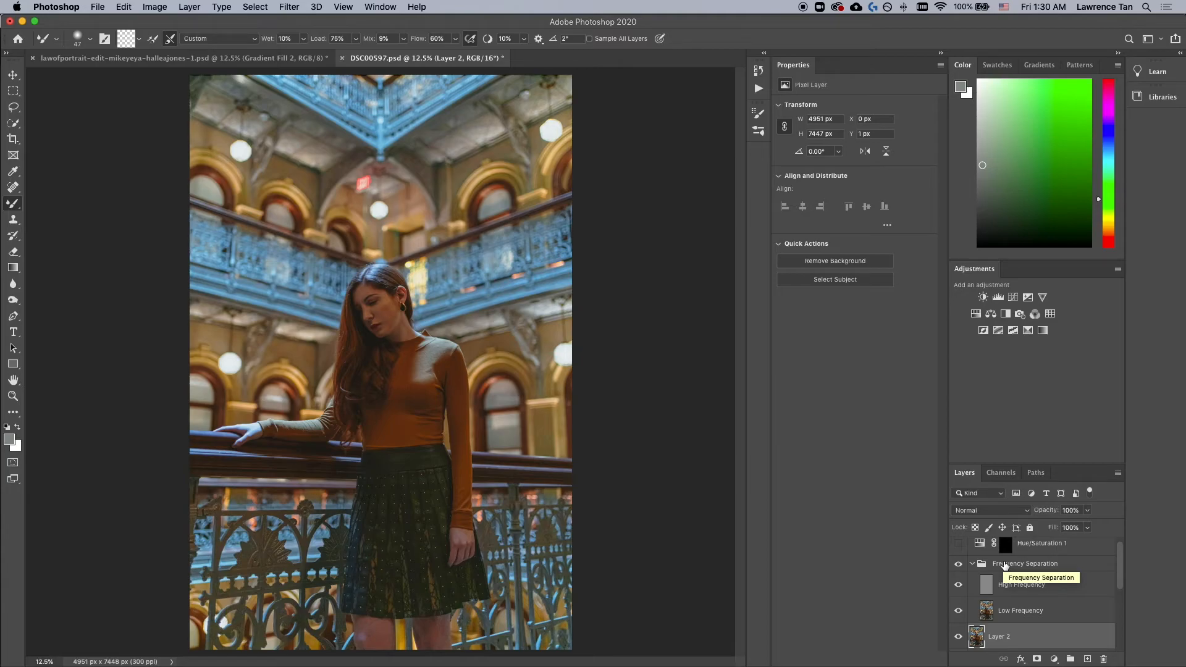
pyautogui.click(1005, 565)
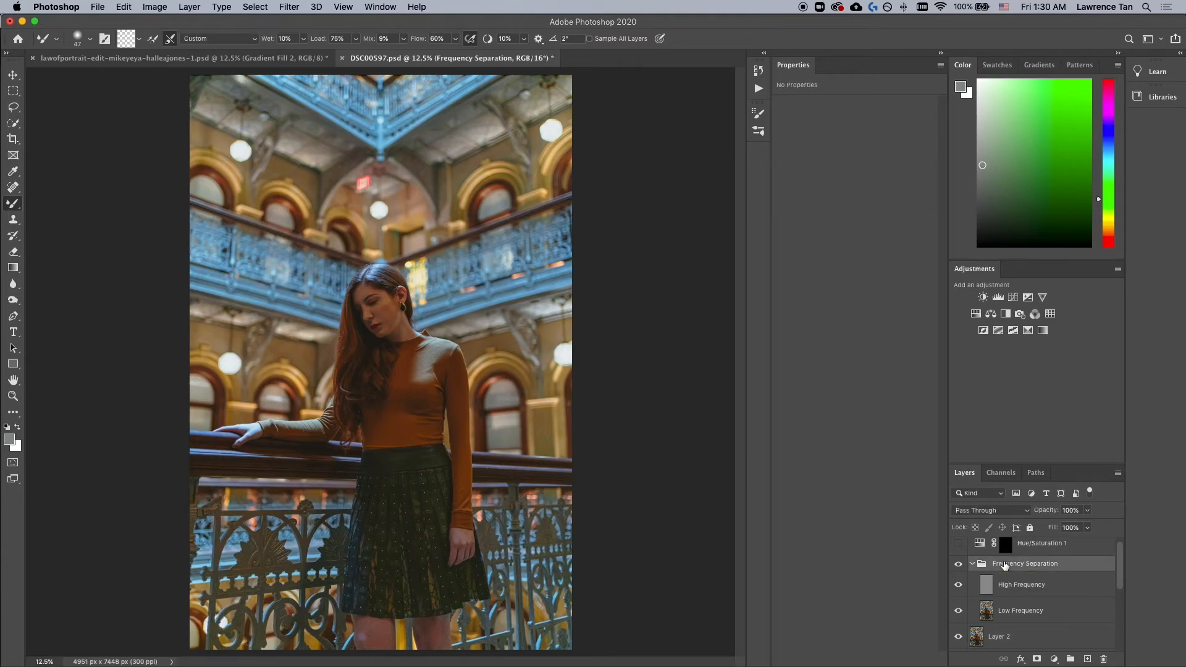
pyautogui.click(994, 639)
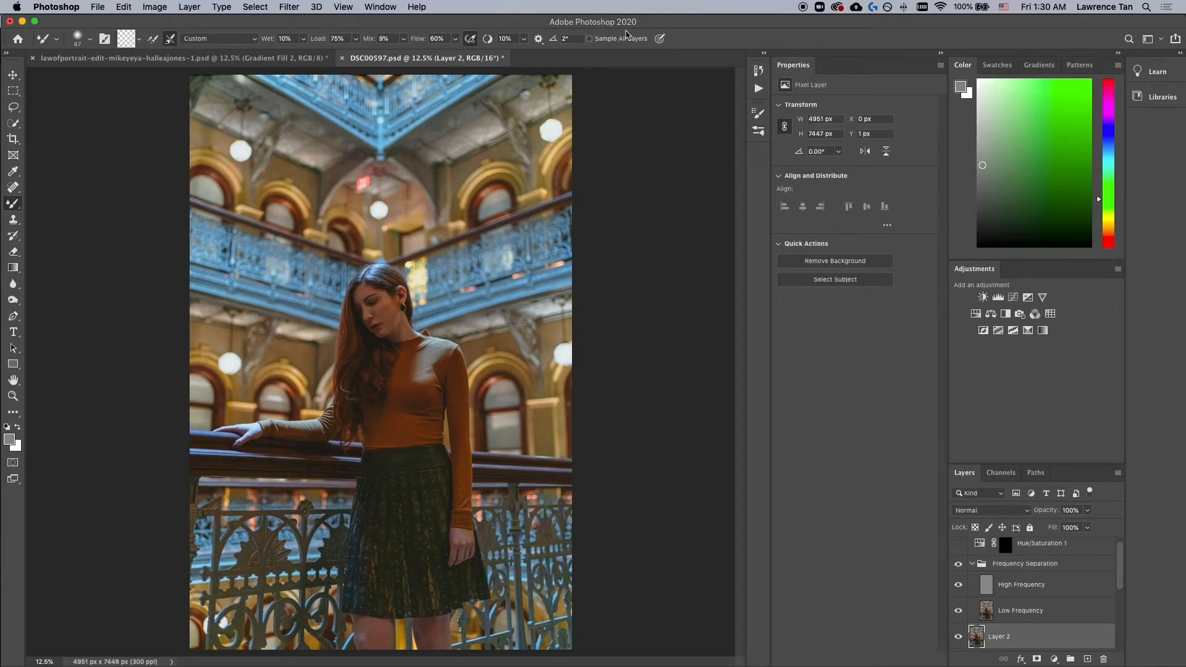
# Step: Open the Actions panel to view the frequency separation actions, then close it
pyautogui.click(355, 7)
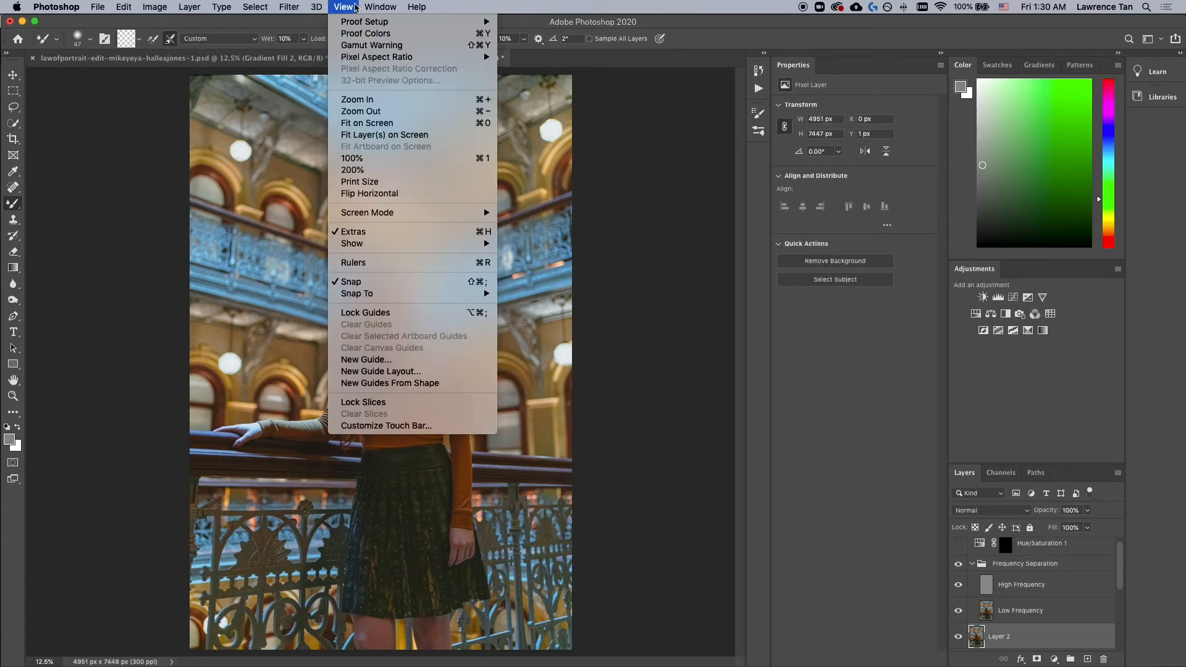
pyautogui.moveTo(387, 6)
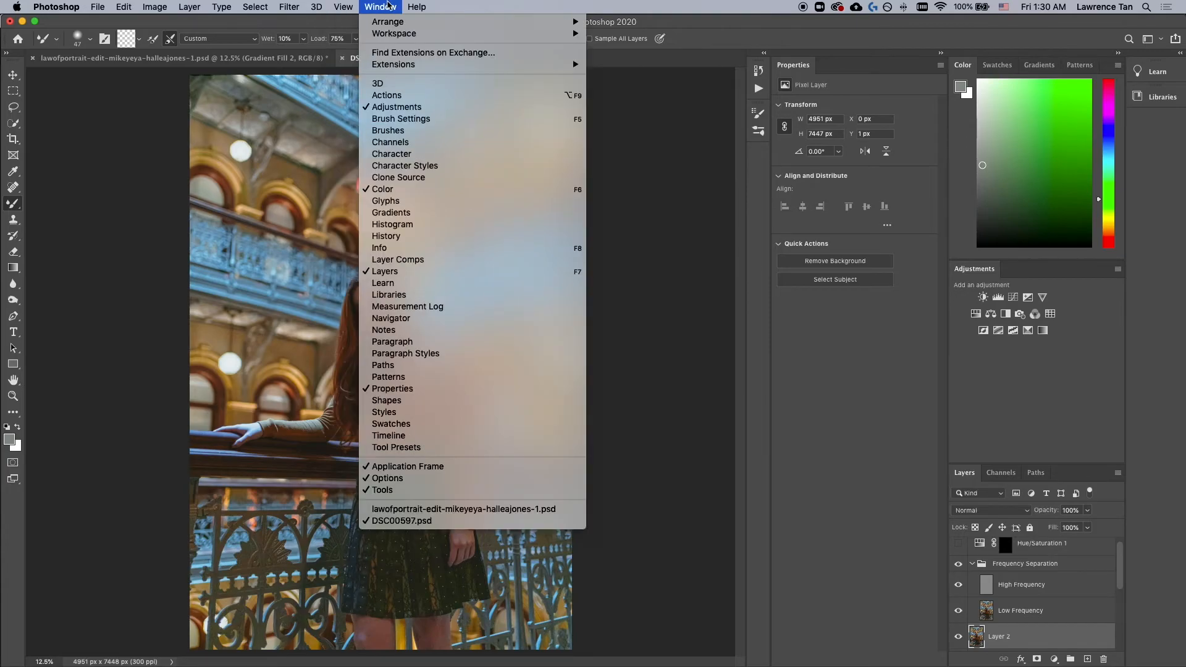
pyautogui.click(412, 96)
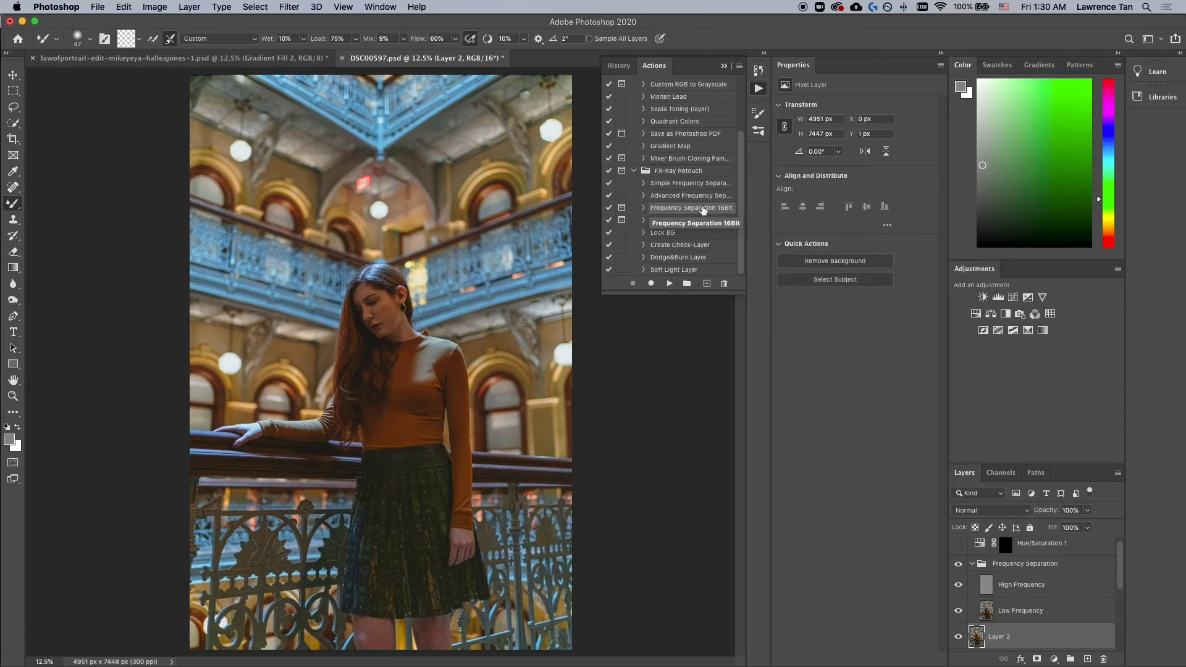
pyautogui.click(726, 67)
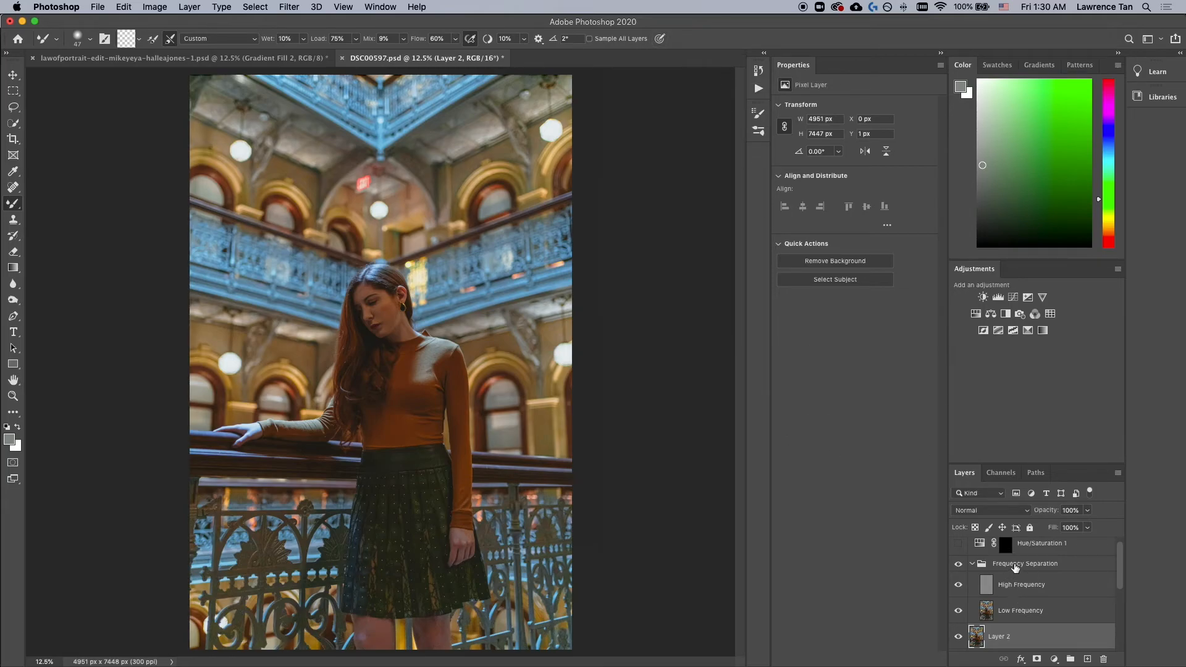
# Step: Select the Low Frequency layer and toggle the Frequency Separation group and High Frequency layer to compare the skin retouching
pyautogui.click(1016, 615)
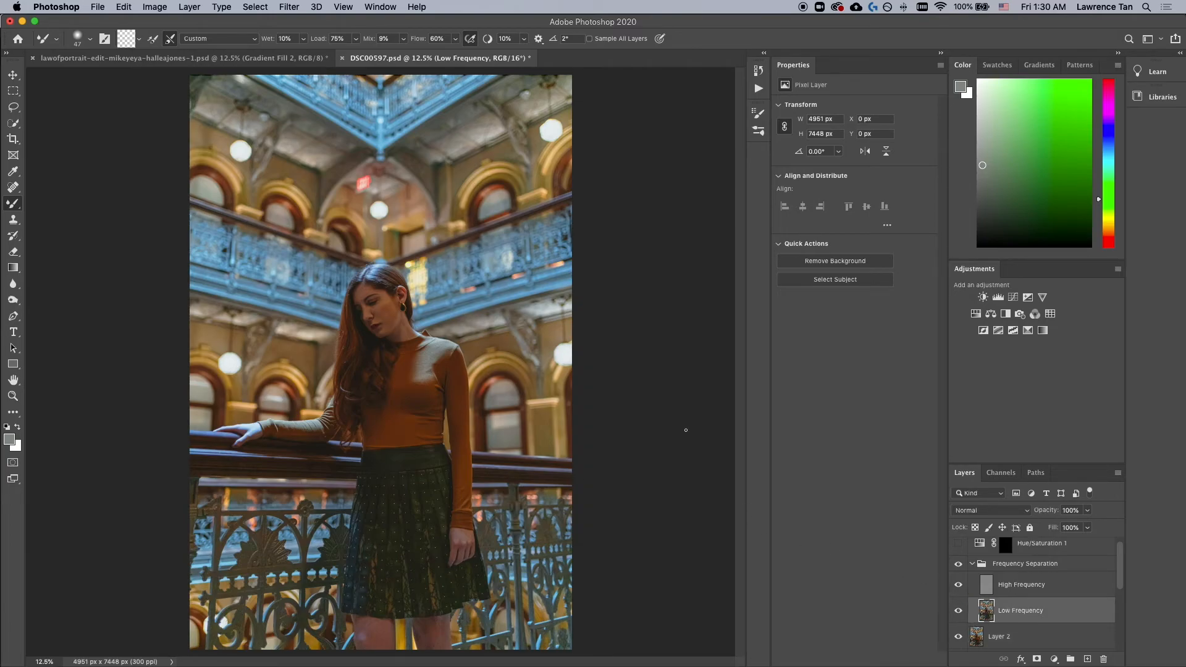
pyautogui.press('super+plus')
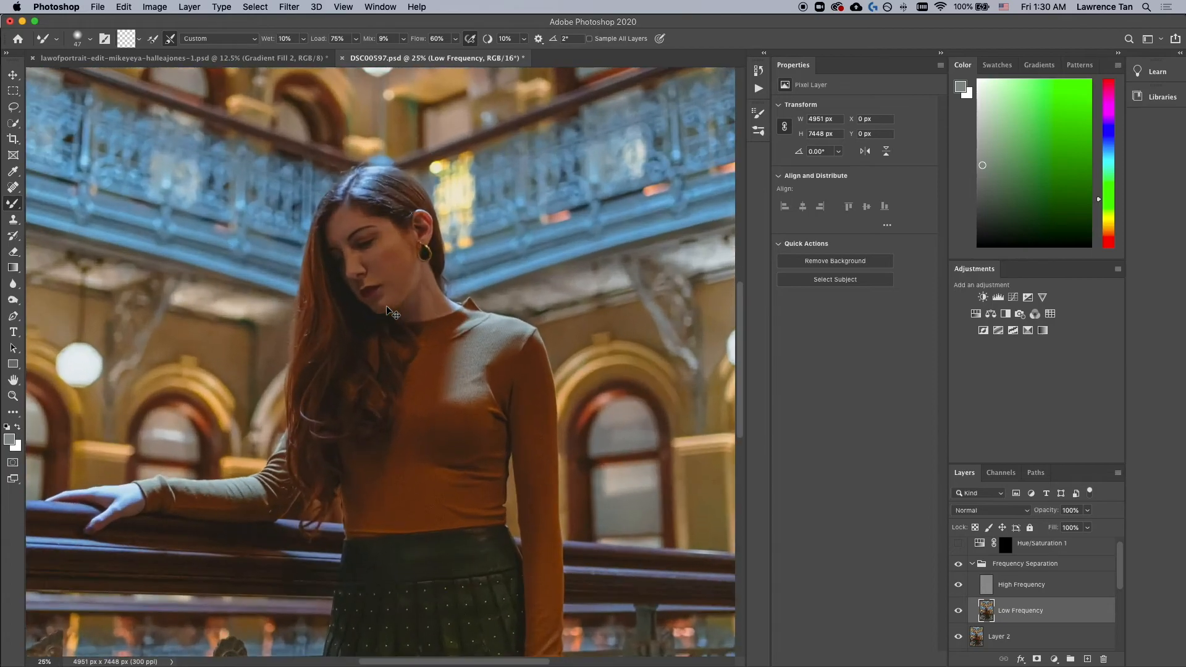
pyautogui.rightClick(14, 208)
pyautogui.click(236, 25)
pyautogui.click(959, 566)
pyautogui.click(958, 564)
pyautogui.click(1030, 587)
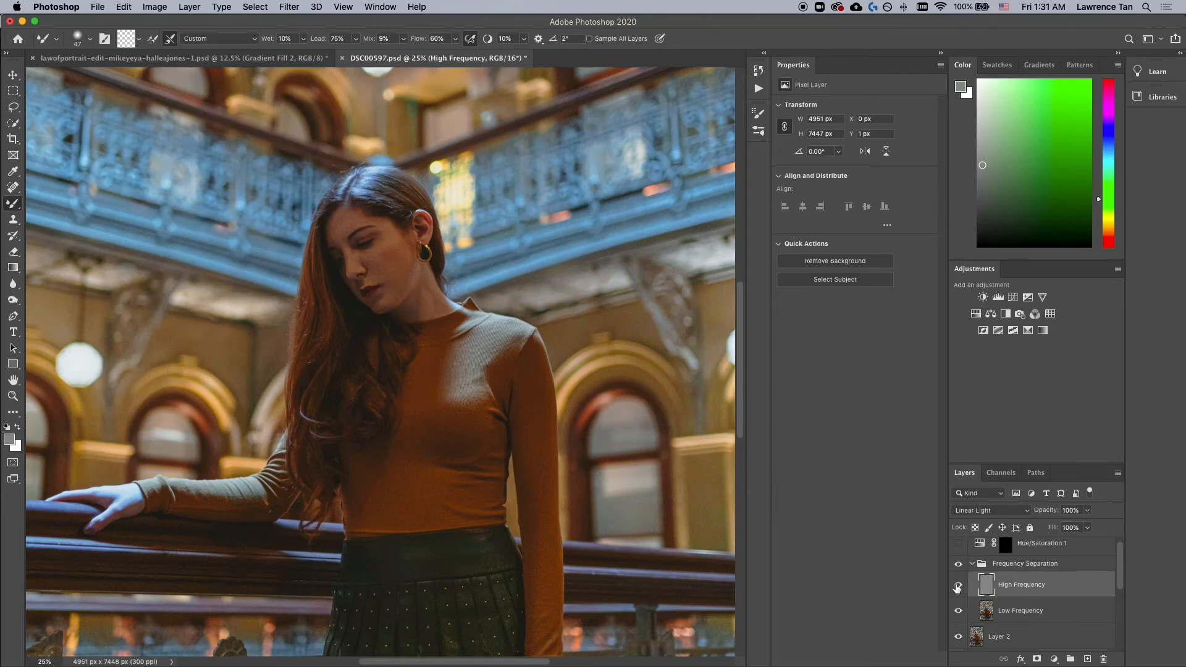
pyautogui.click(958, 586)
pyautogui.click(958, 586)
pyautogui.click(959, 565)
pyautogui.click(959, 563)
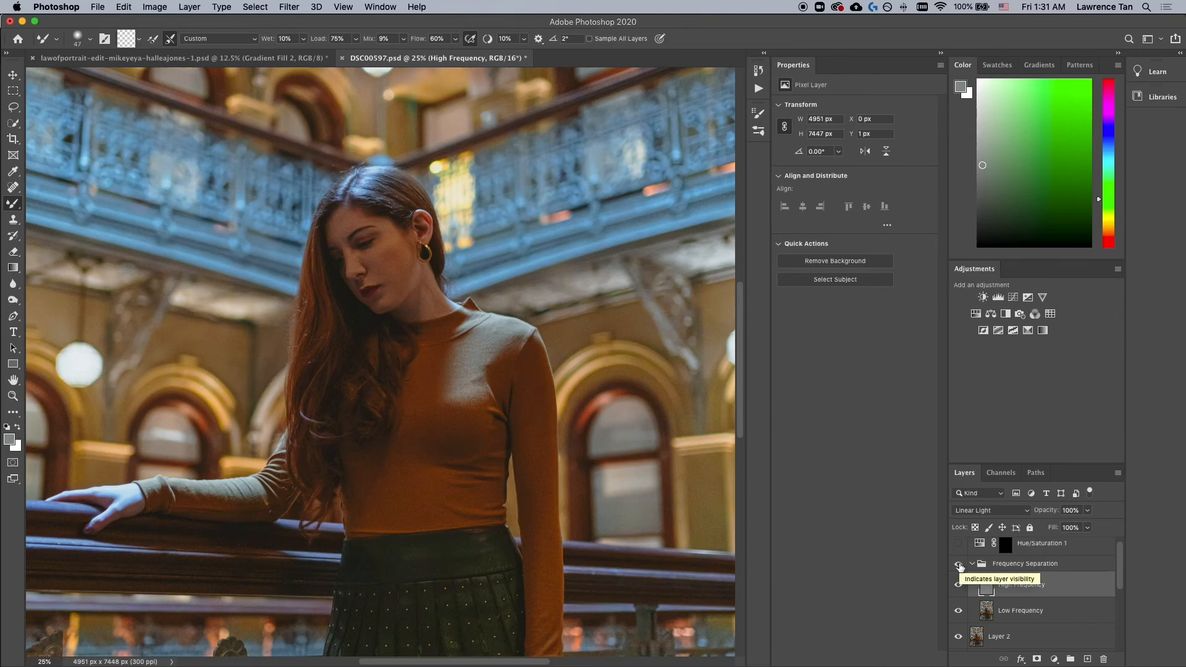
# Step: Select the Hue/Saturation 1 adjustment layer and toggle its visibility to compare its effect on the image
pyautogui.scroll(1, 988, 570)
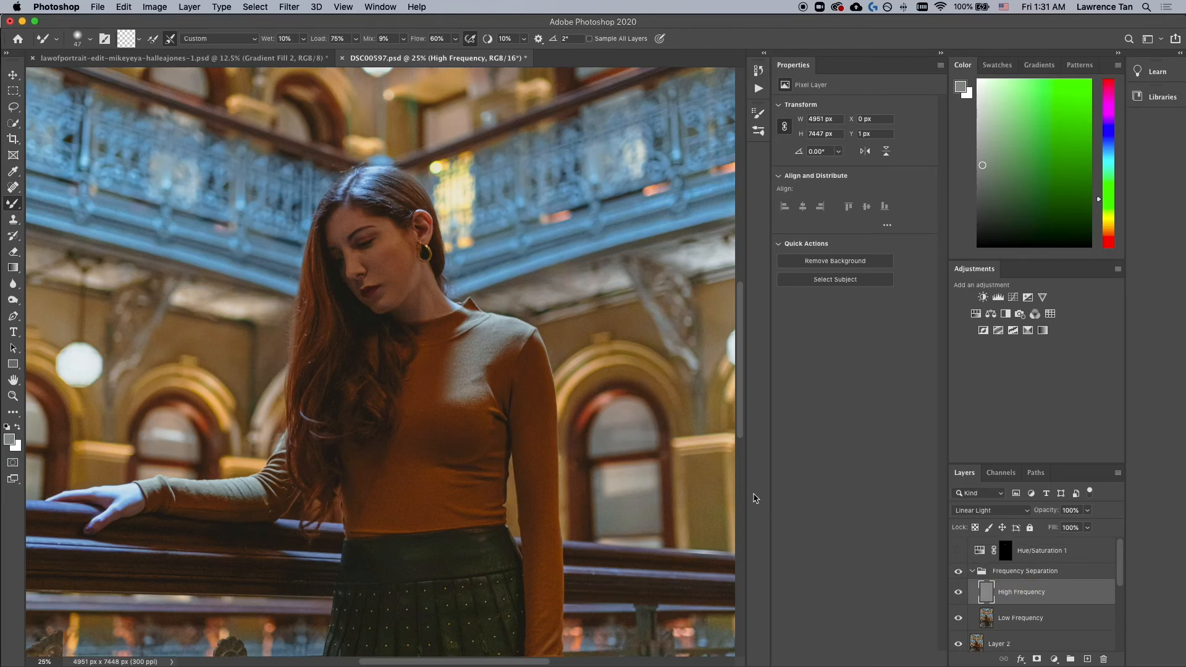
pyautogui.press('super+minus')
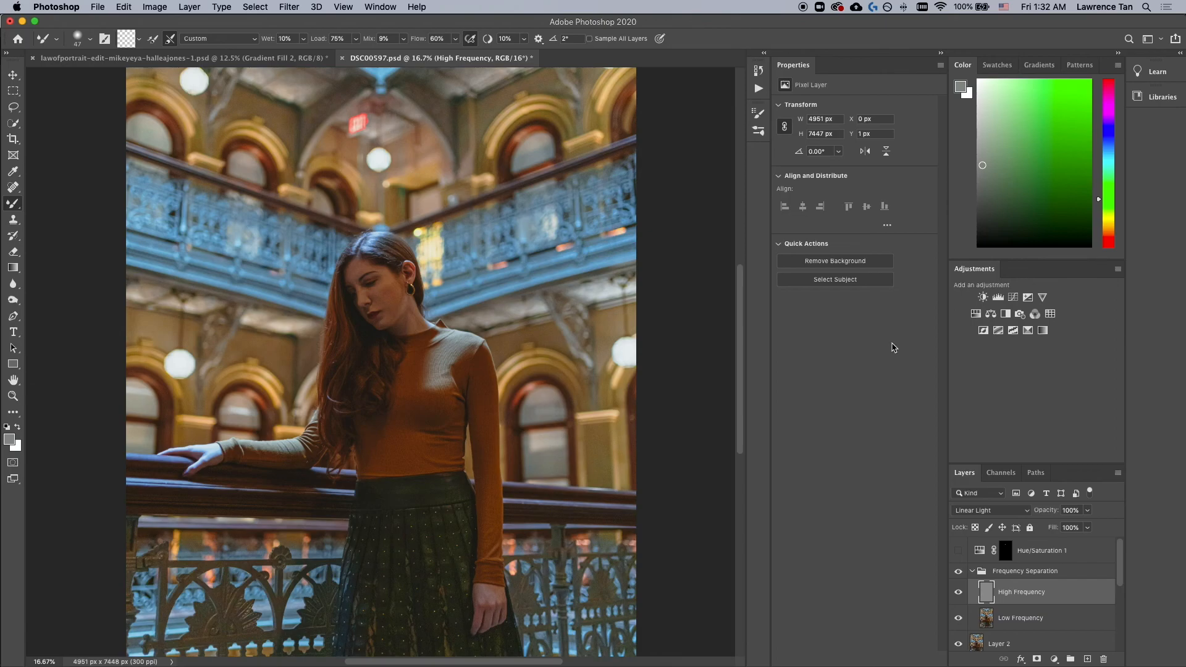
pyautogui.click(1026, 555)
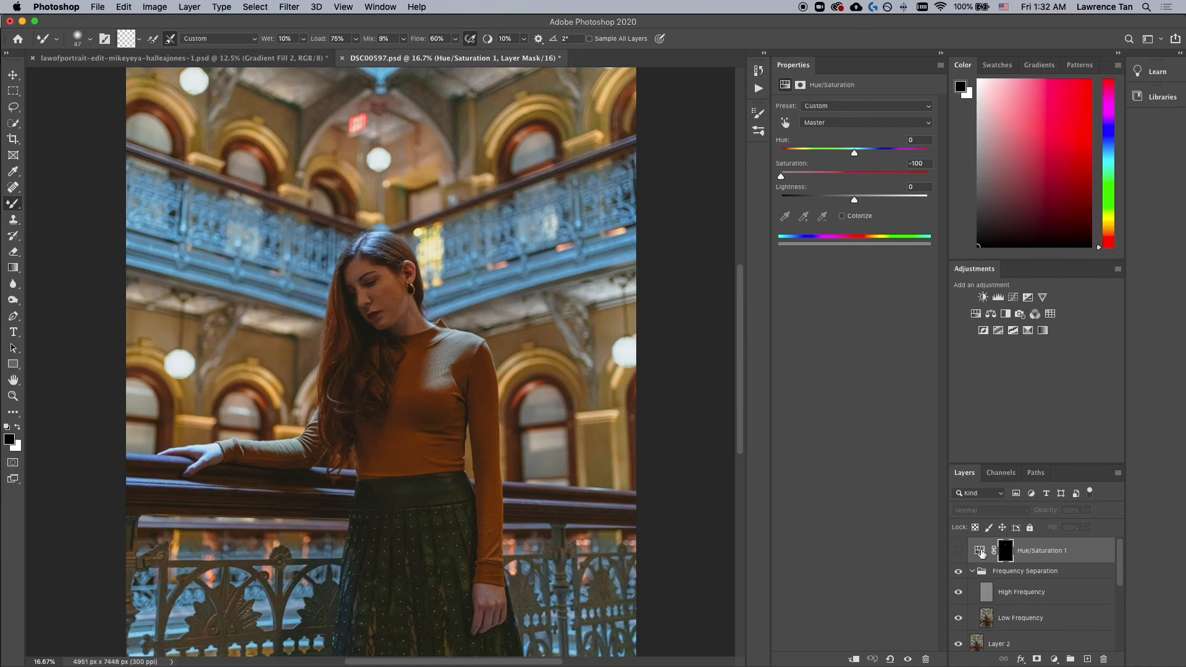
pyautogui.click(958, 552)
pyautogui.click(958, 551)
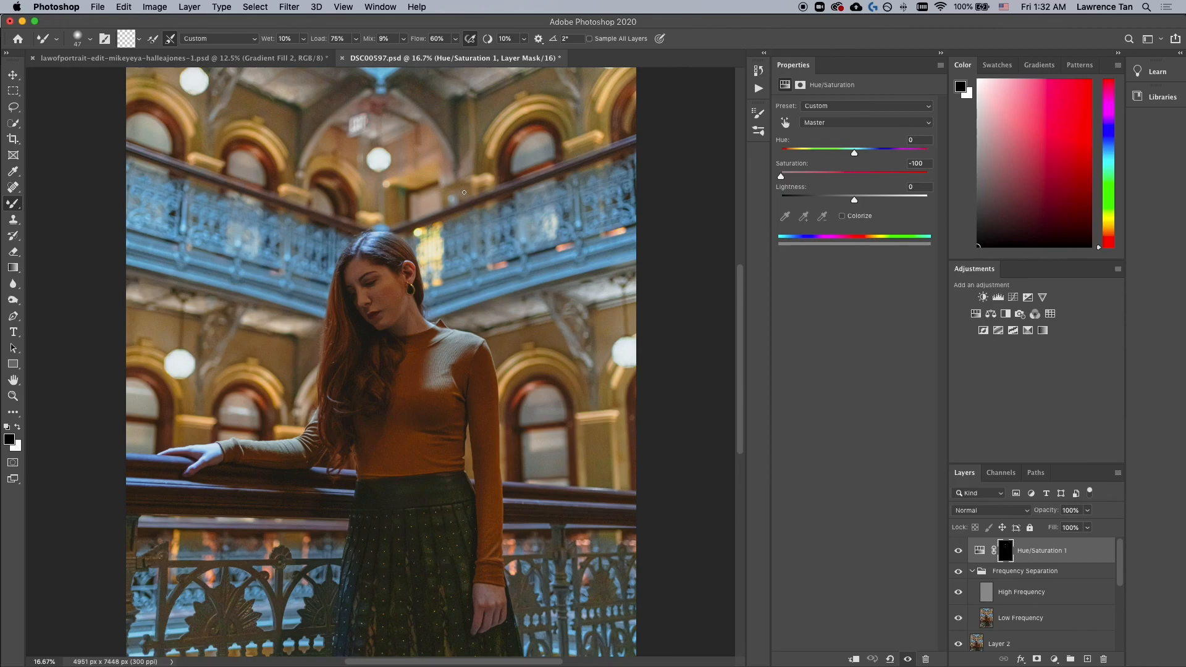
# Step: Switch to Lightroom to compare the before view of the photo, then return to Photoshop
pyautogui.press('super+minus')
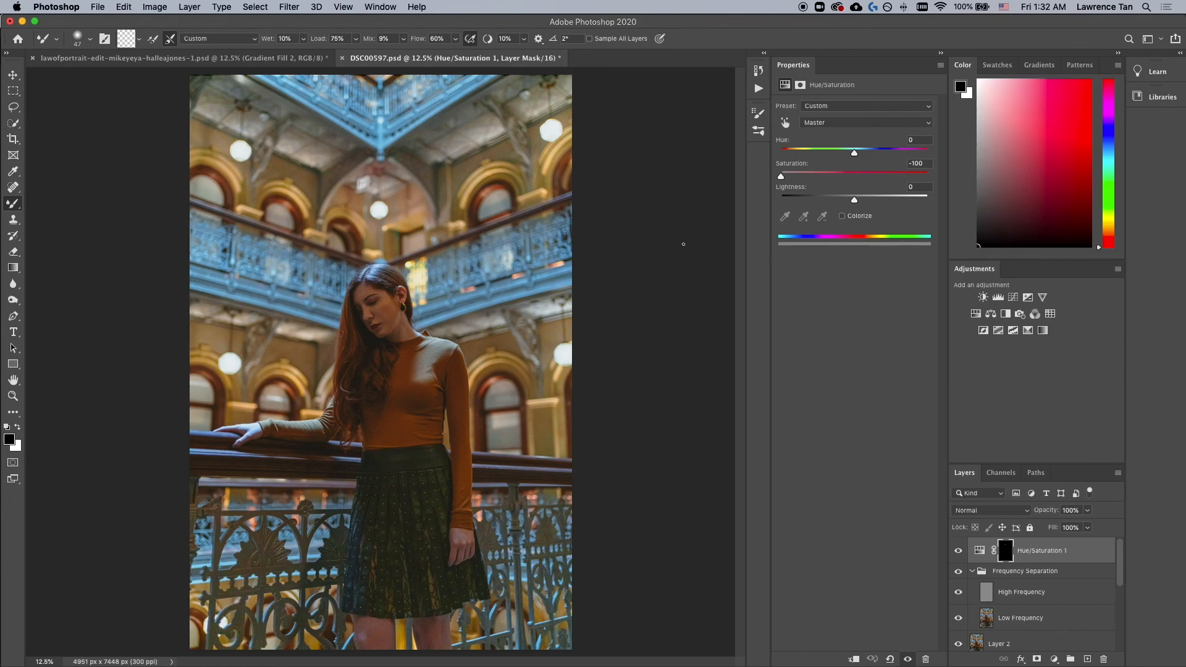
pyautogui.press('super+Tab')
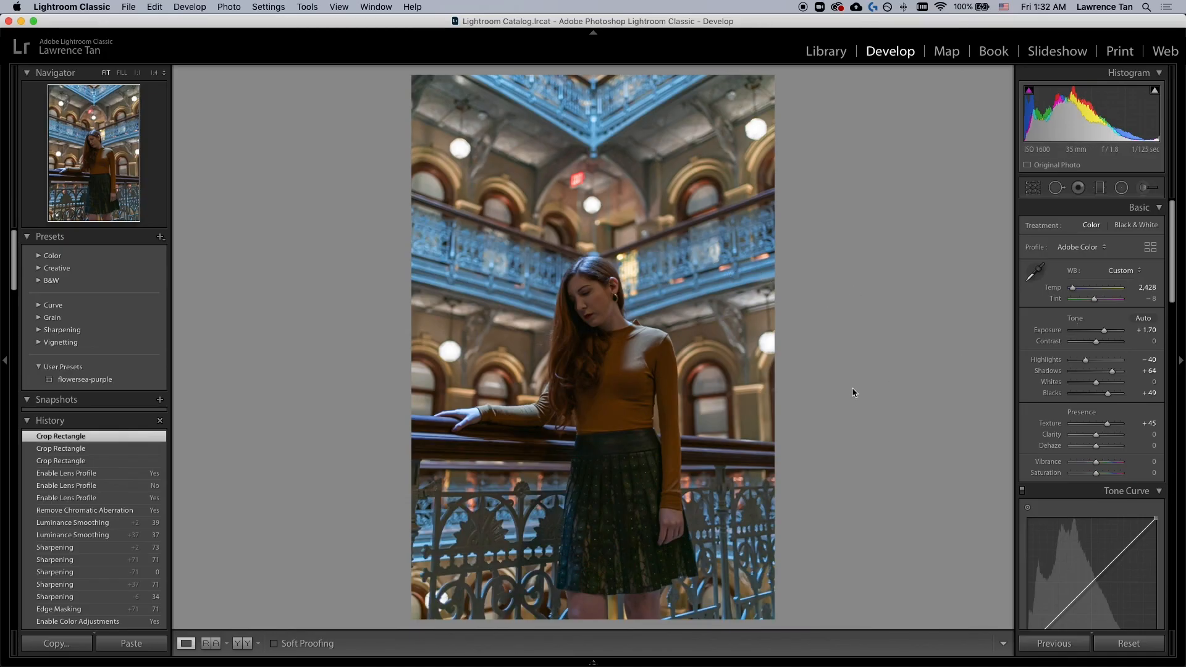
pyautogui.press('\\')
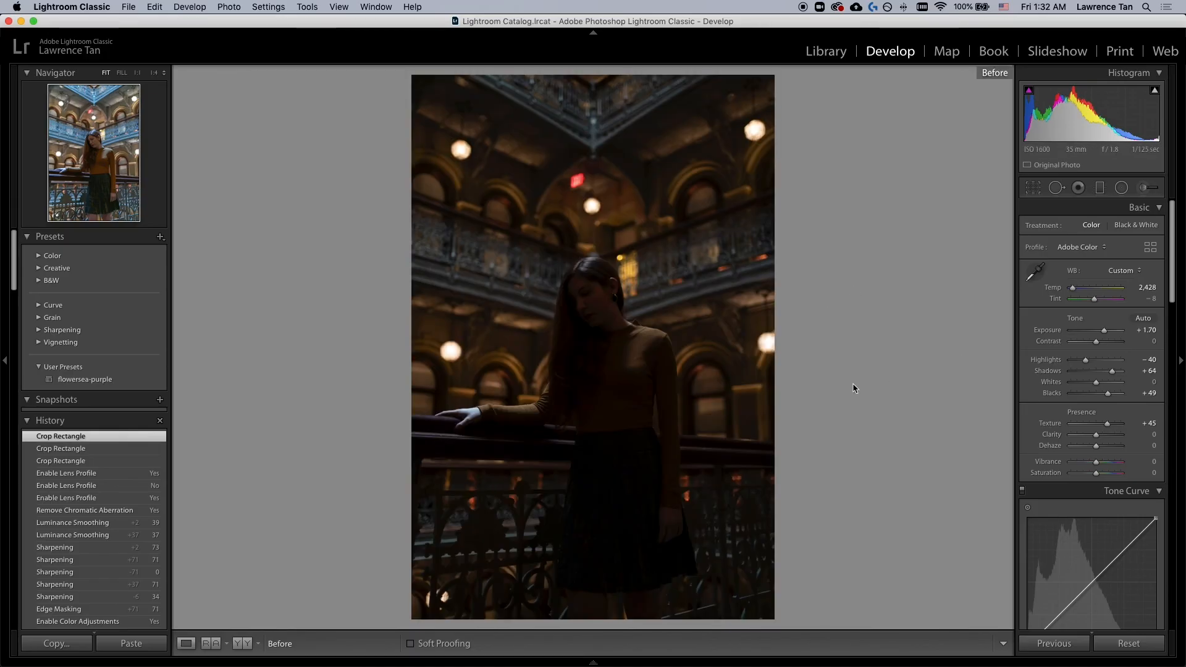
pyautogui.press('super+Tab')
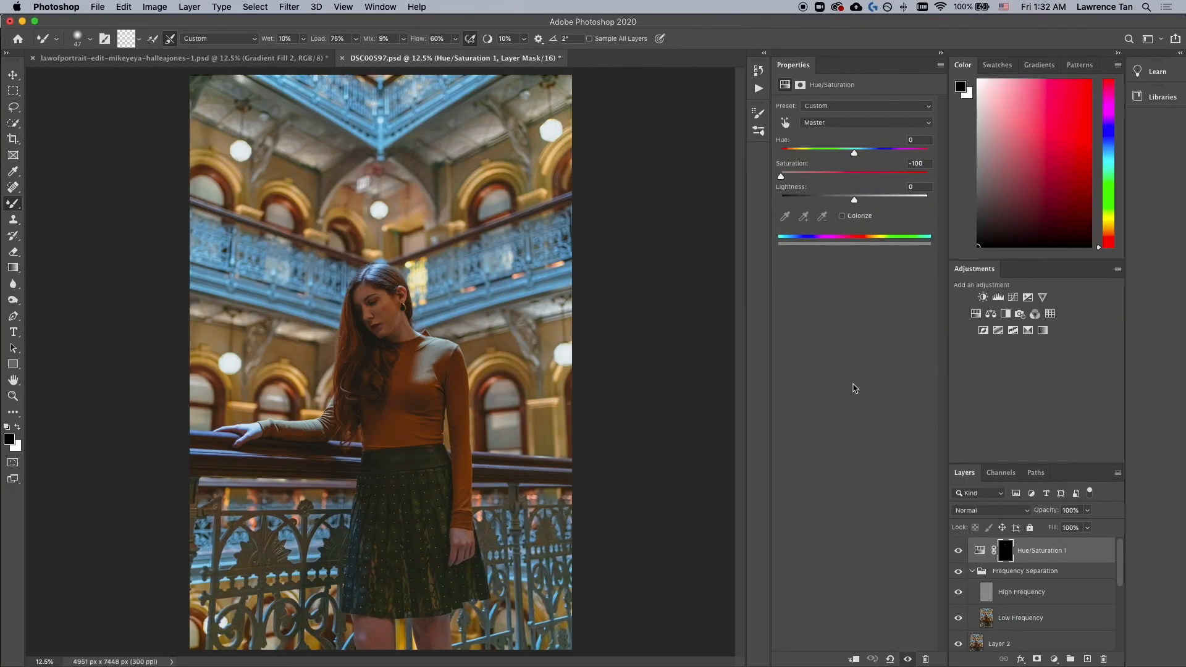